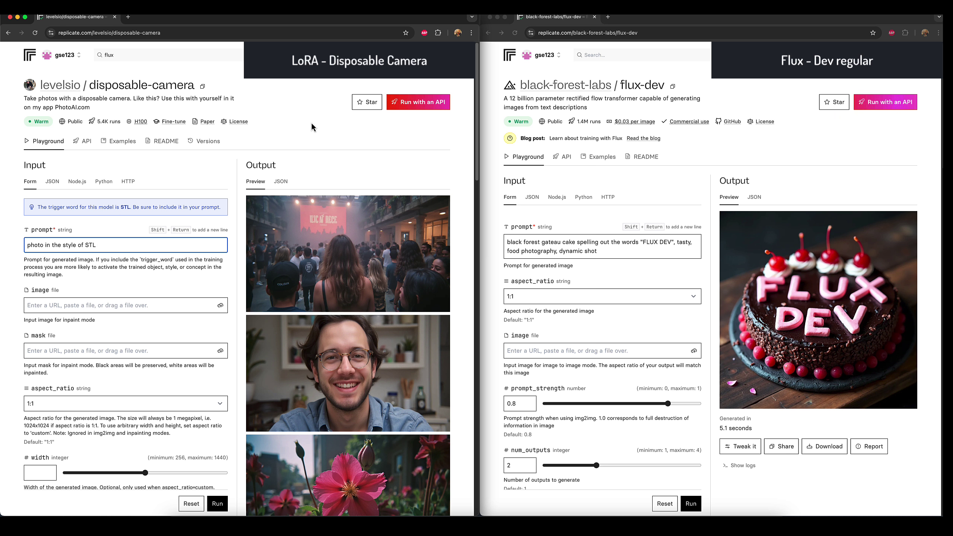
# - Paste the bus-stop woman 'I love Flux' description after the STL trigger in the disposable-camera prompt
pyautogui.scroll(-3, 312, 124)
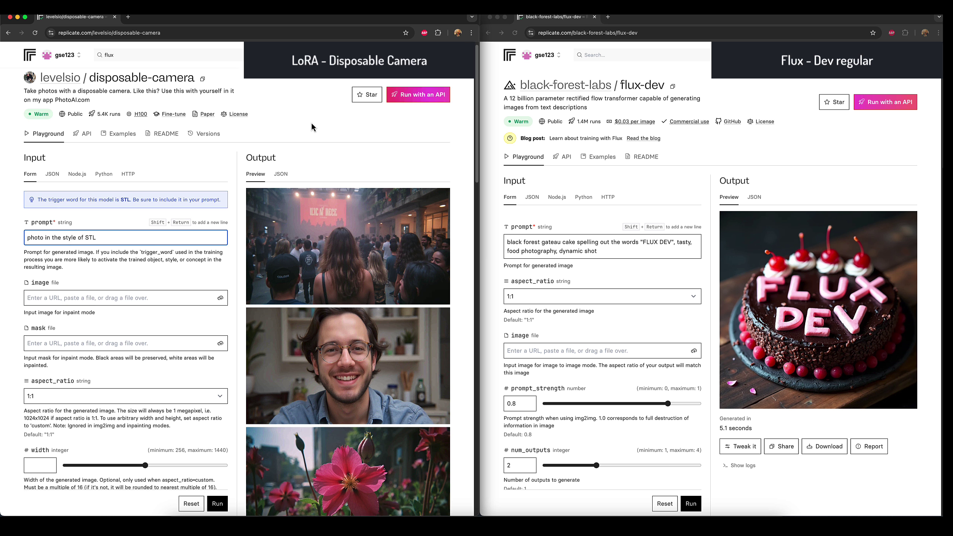
pyautogui.scroll(-2, 313, 127)
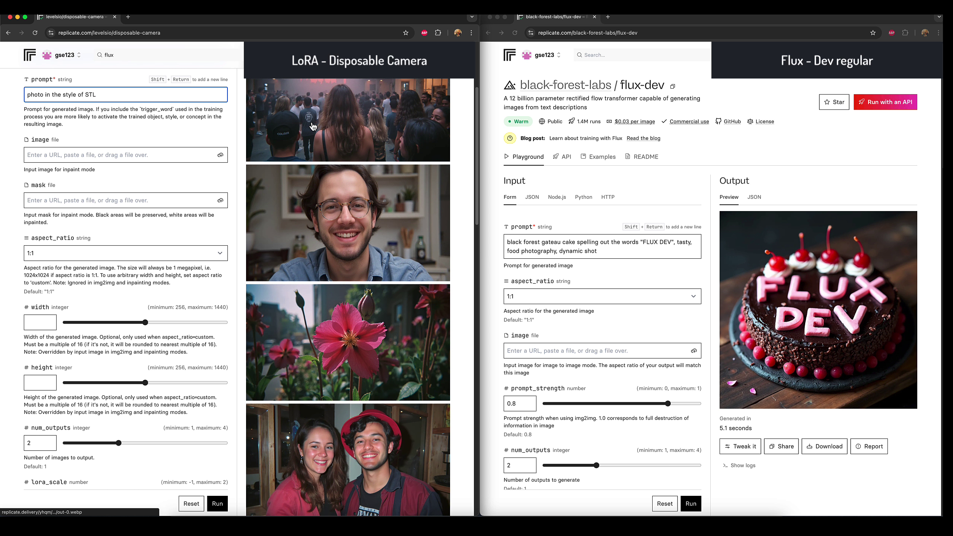
pyautogui.scroll(1, 313, 126)
pyautogui.scroll(3, 313, 127)
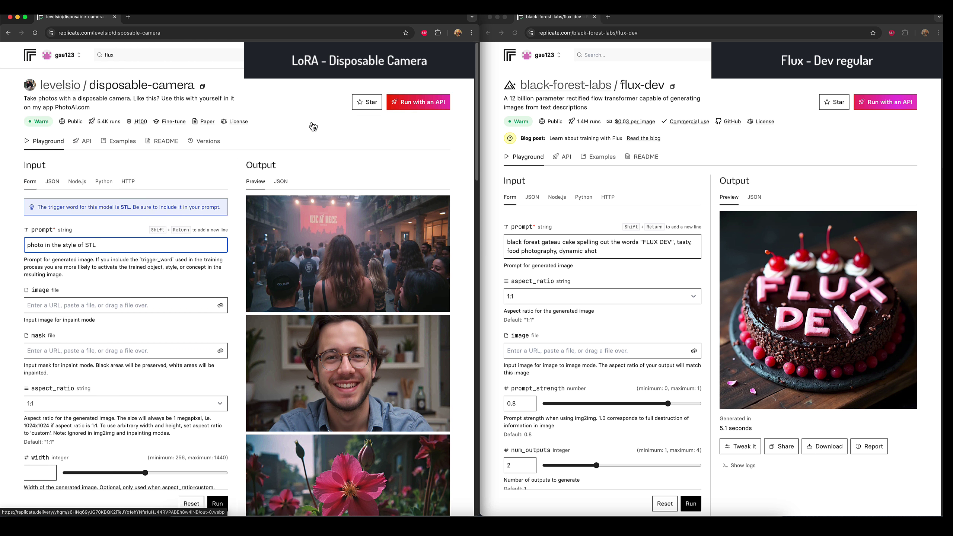
pyautogui.click(303, 93)
pyautogui.scroll(-5, 302, 98)
pyautogui.scroll(5, 302, 101)
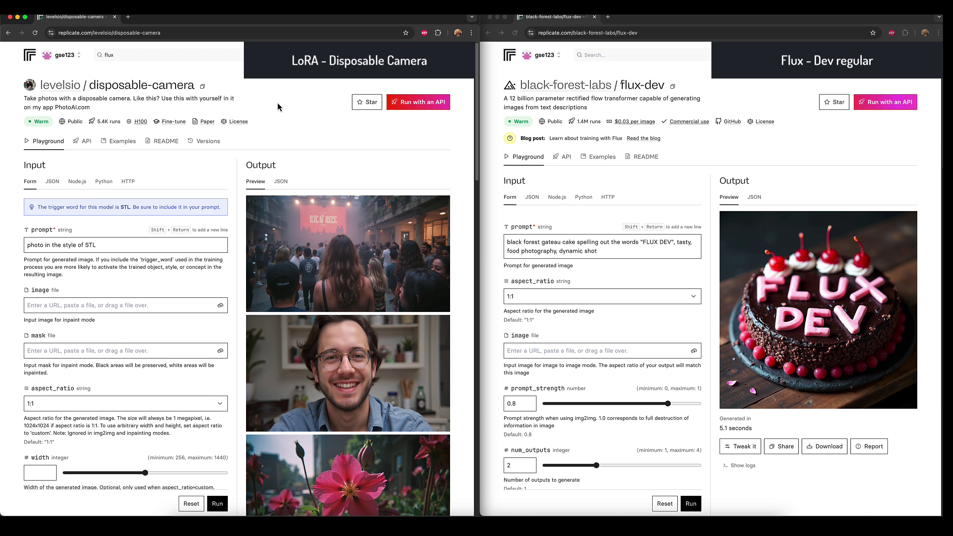
pyautogui.scroll(-6, 719, 110)
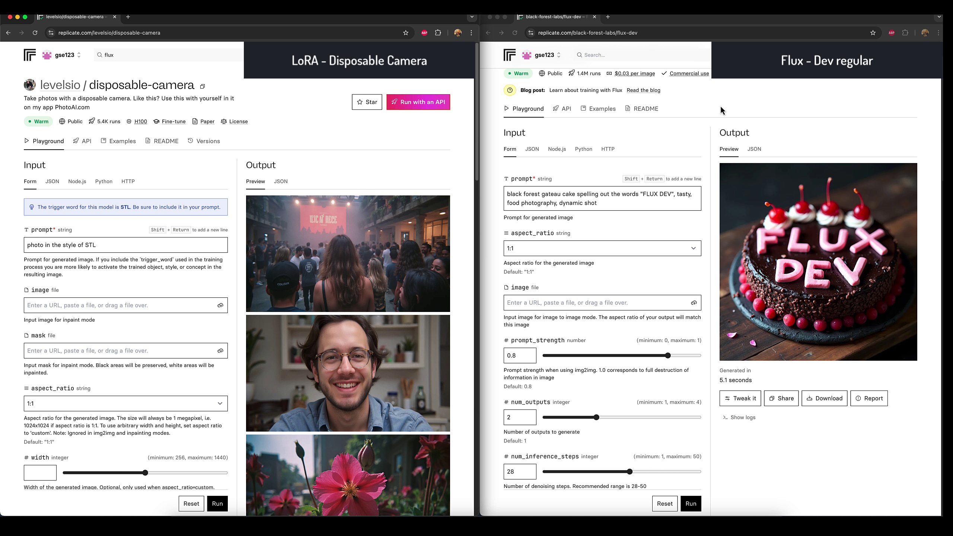
pyautogui.scroll(6, 721, 105)
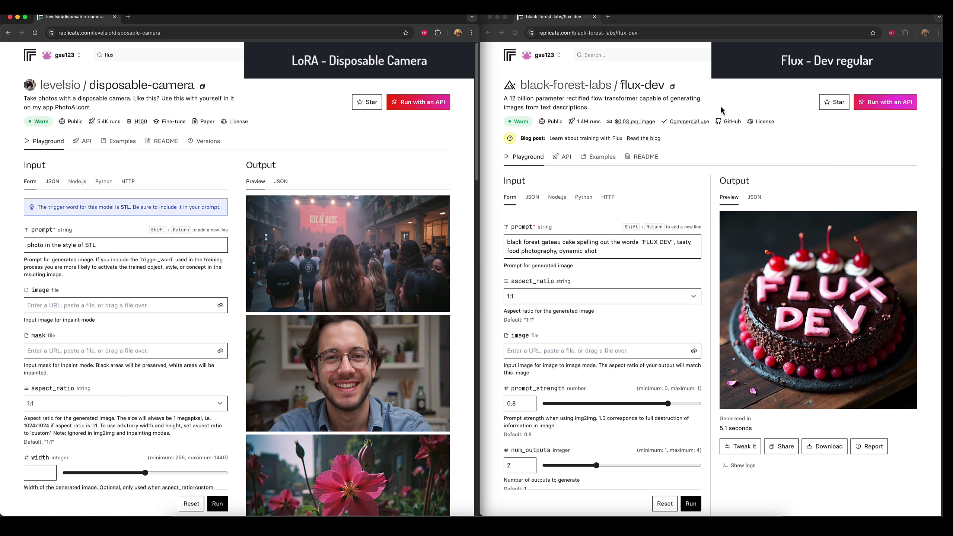
pyautogui.scroll(-3, 721, 106)
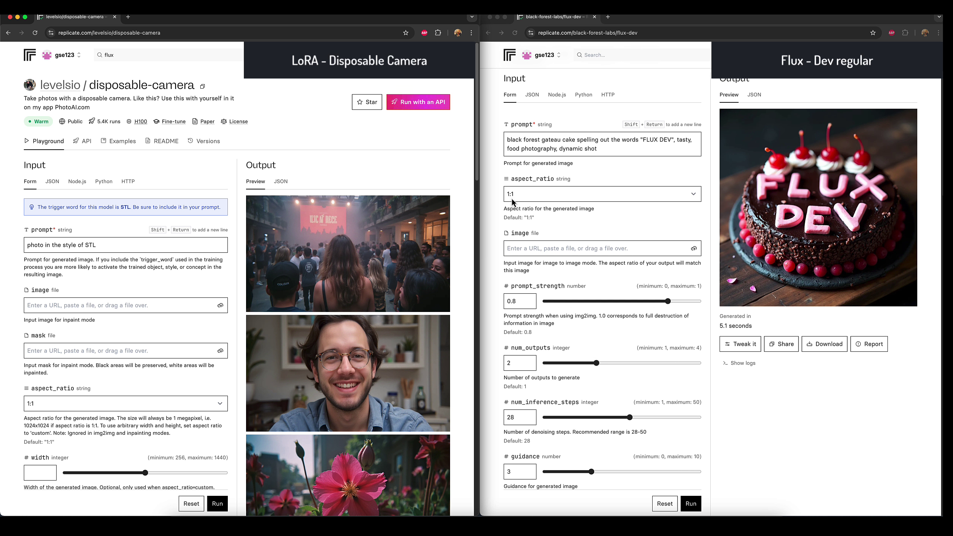
pyautogui.scroll(-3, 125, 293)
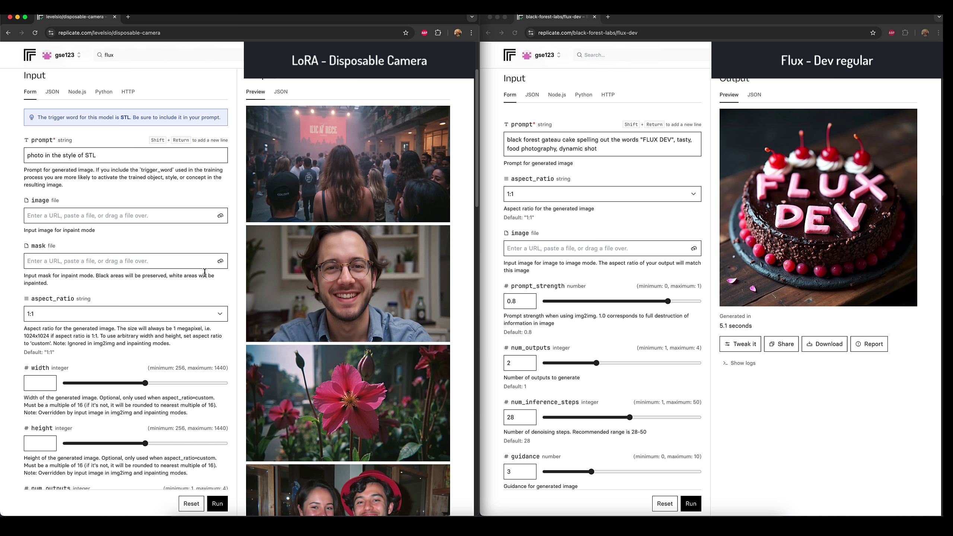
pyautogui.scroll(3, 205, 272)
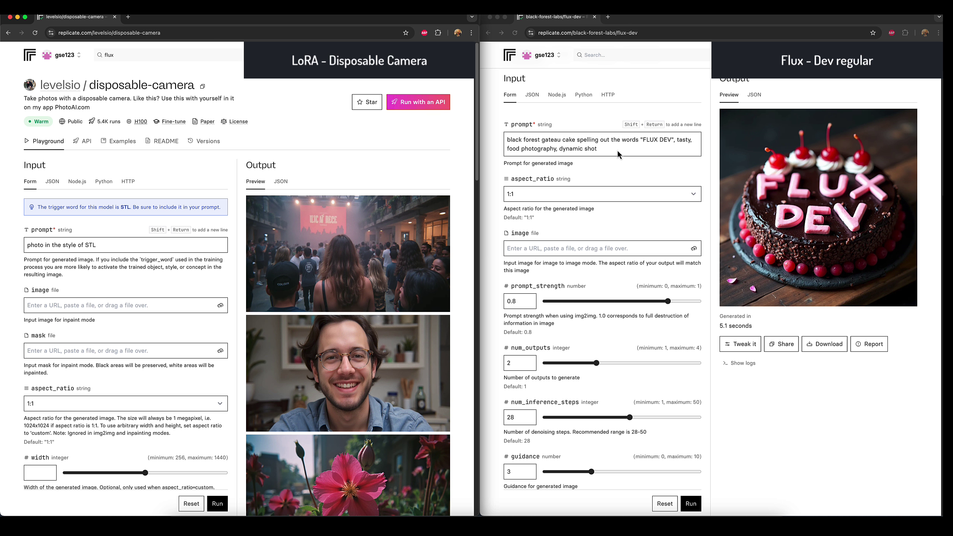
pyautogui.scroll(3, 617, 144)
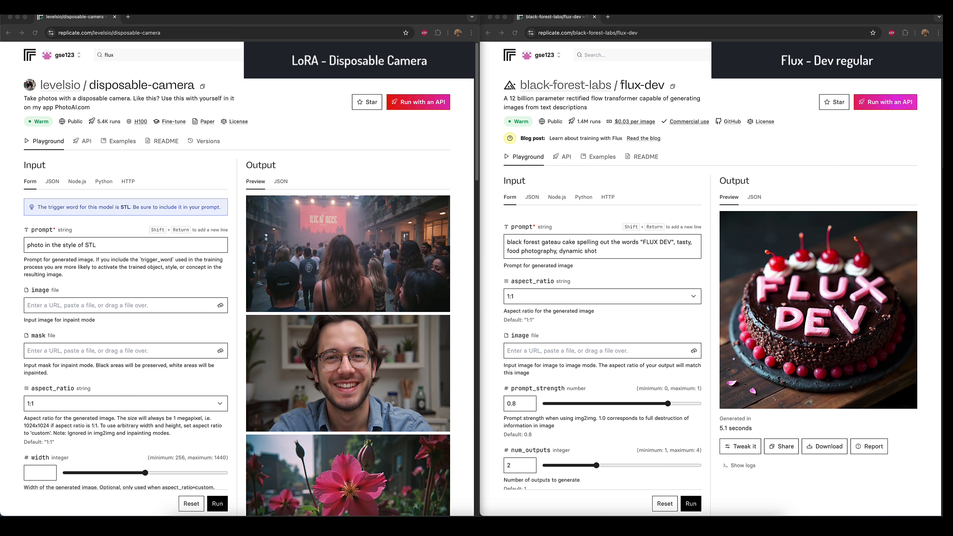
pyautogui.click(66, 251)
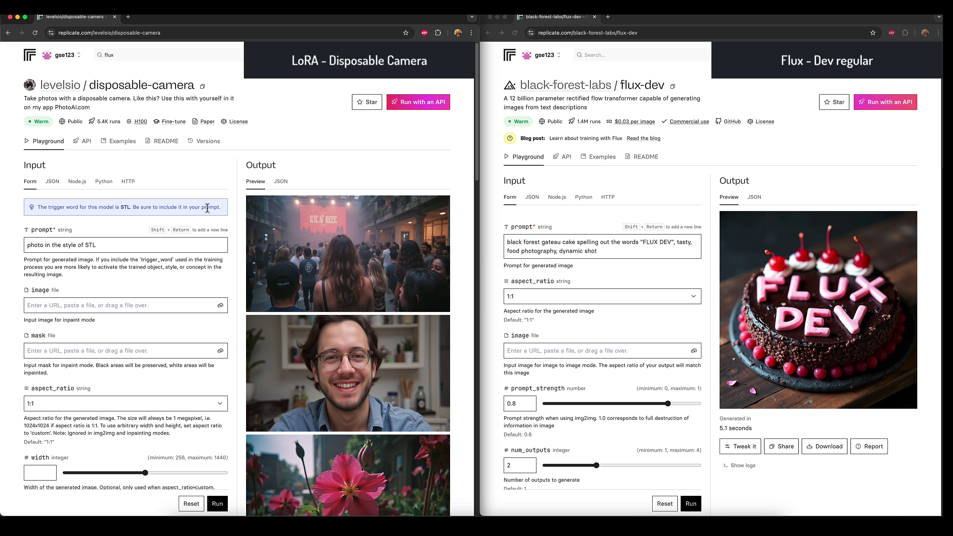
pyautogui.click(106, 247)
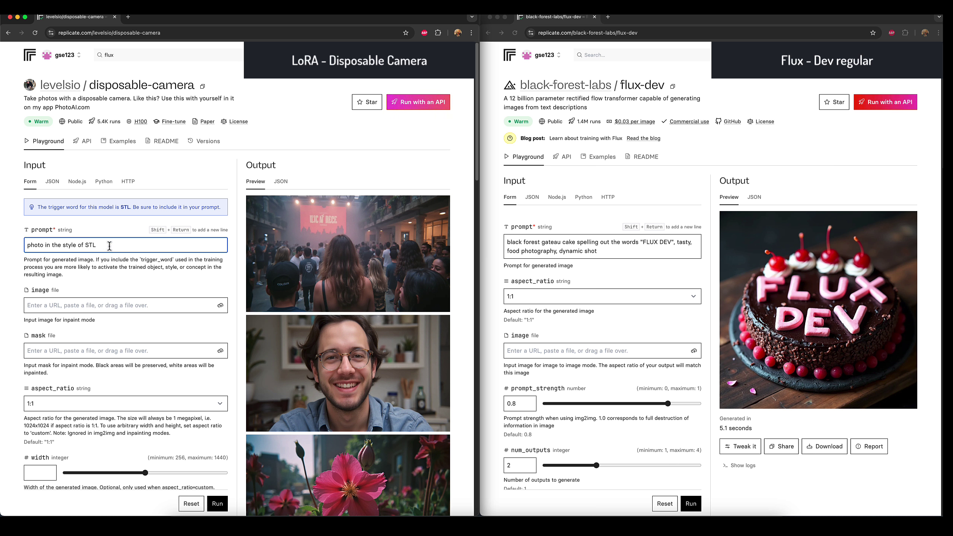
pyautogui.write('photo of a 30 year old woman with short pixie brunette hair, a distressed vintage band tee, at a bus stop, holding up a crude paper sign that says "I love Flux"')
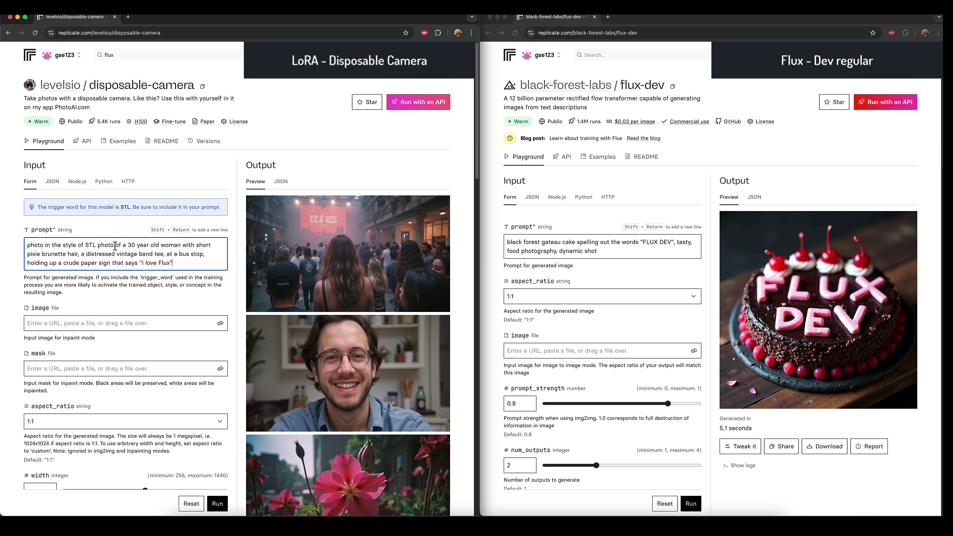
# - Remove the duplicate 'photo' after STL and copy the full disposable-camera prompt
pyautogui.moveTo(115, 247); pyautogui.dragTo(98, 246)
pyautogui.press('BackSpace')
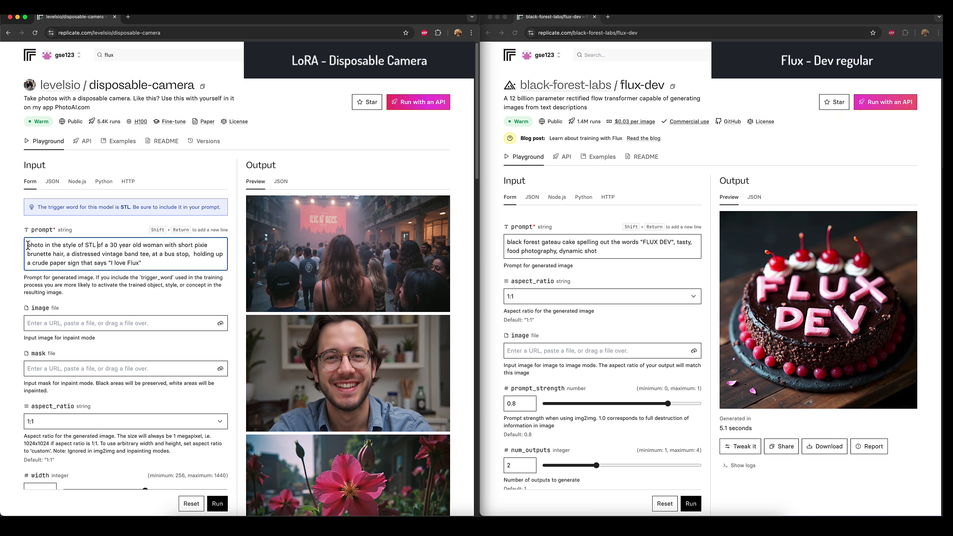
pyautogui.moveTo(27, 245); pyautogui.dragTo(95, 245)
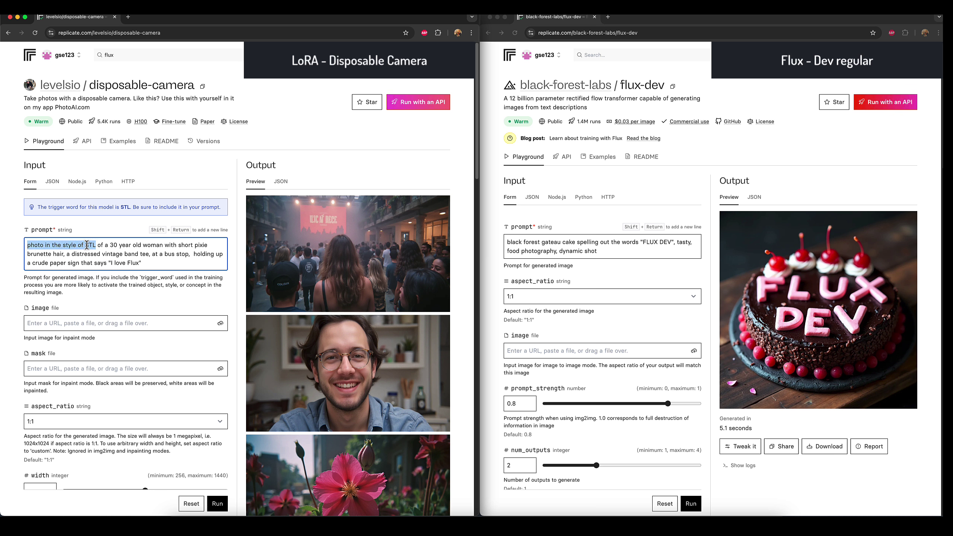
pyautogui.click(40, 245)
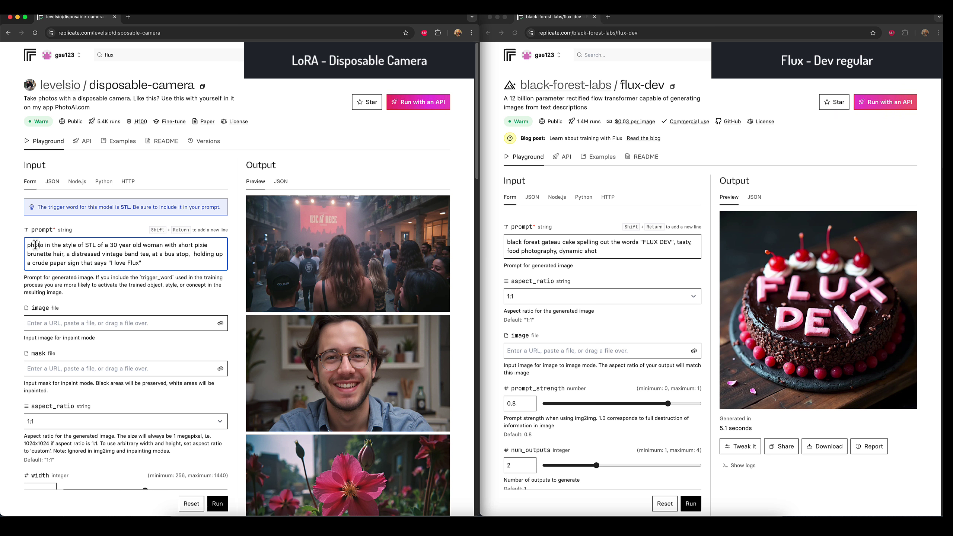
pyautogui.click(148, 263)
pyautogui.press('super+a')
pyautogui.press('super+c')
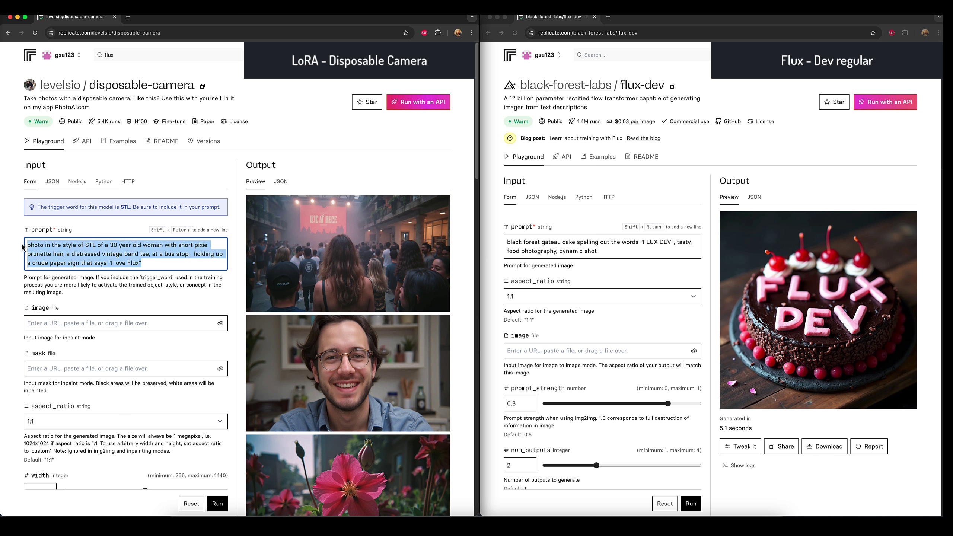
# - Replace the Flux dev prompt with the copied bus-stop description, deleting 'in the style of STL'
pyautogui.click(535, 259)
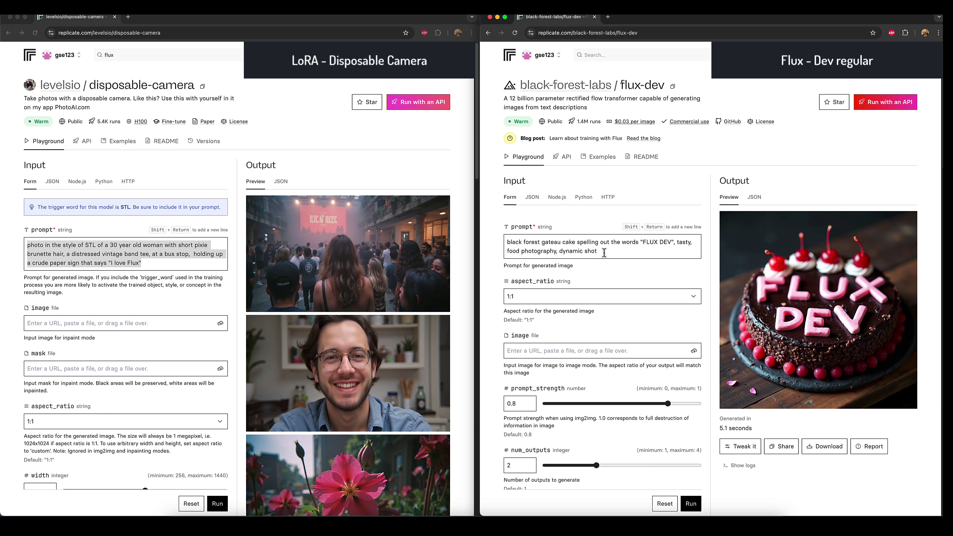
pyautogui.moveTo(597, 251); pyautogui.dragTo(507, 234)
pyautogui.press('super+v')
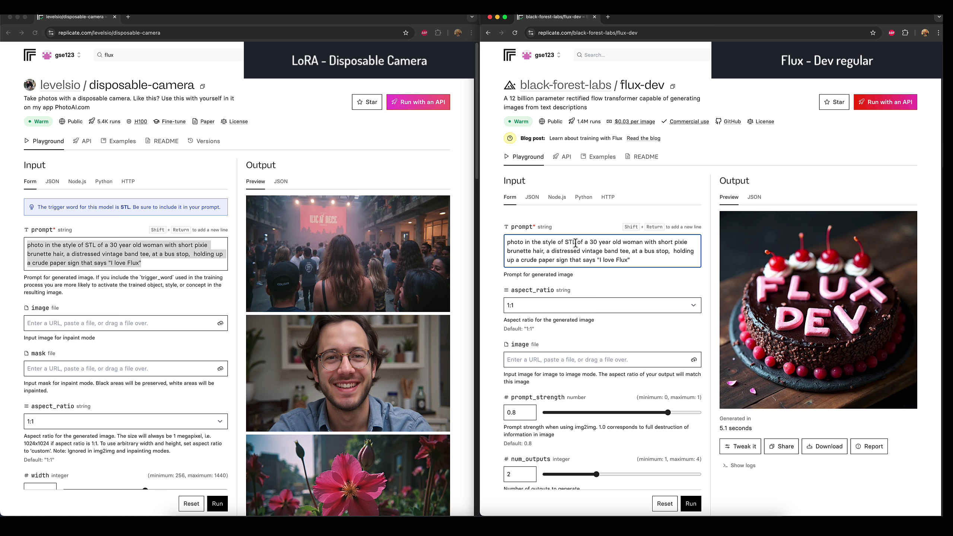
pyautogui.moveTo(575, 243); pyautogui.dragTo(524, 243)
pyautogui.press('BackSpace')
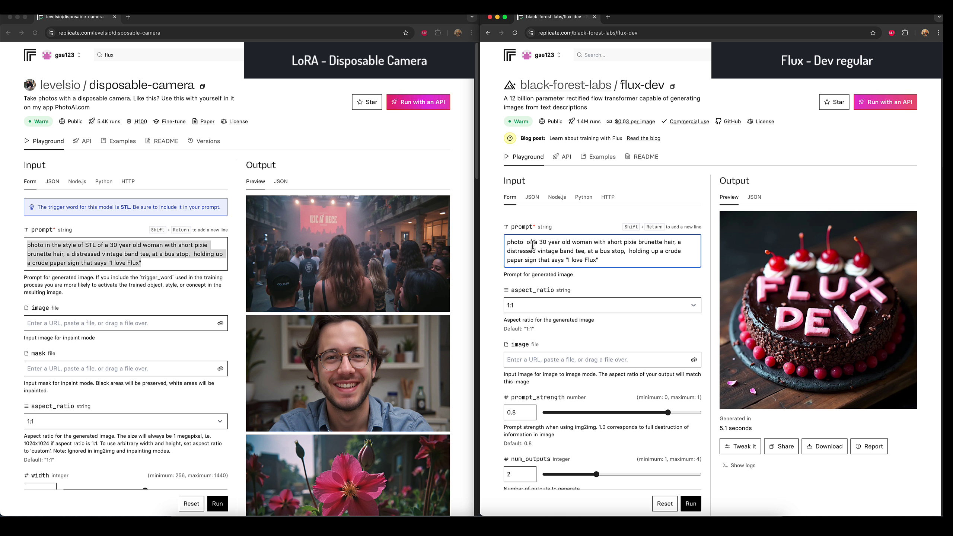
pyautogui.press('BackSpace')
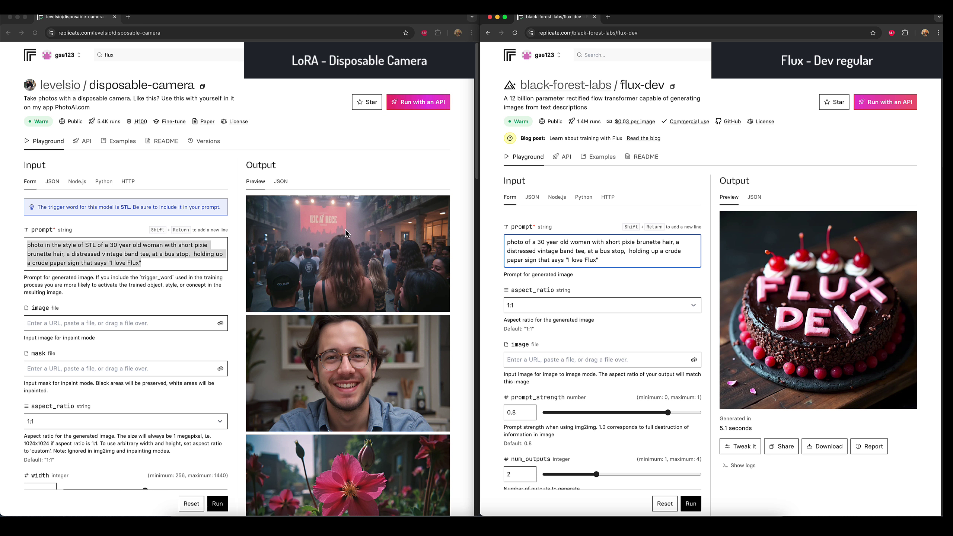
# - Run the 'I love Flux' bus-stop prompt on the disposable-camera LoRA and Flux dev, then review both outputs
pyautogui.click(218, 504)
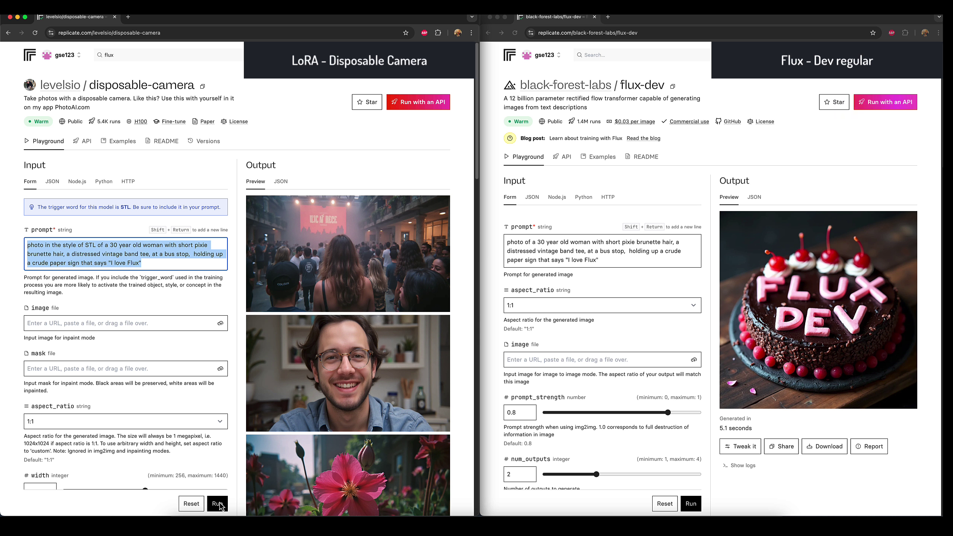
pyautogui.click(698, 503)
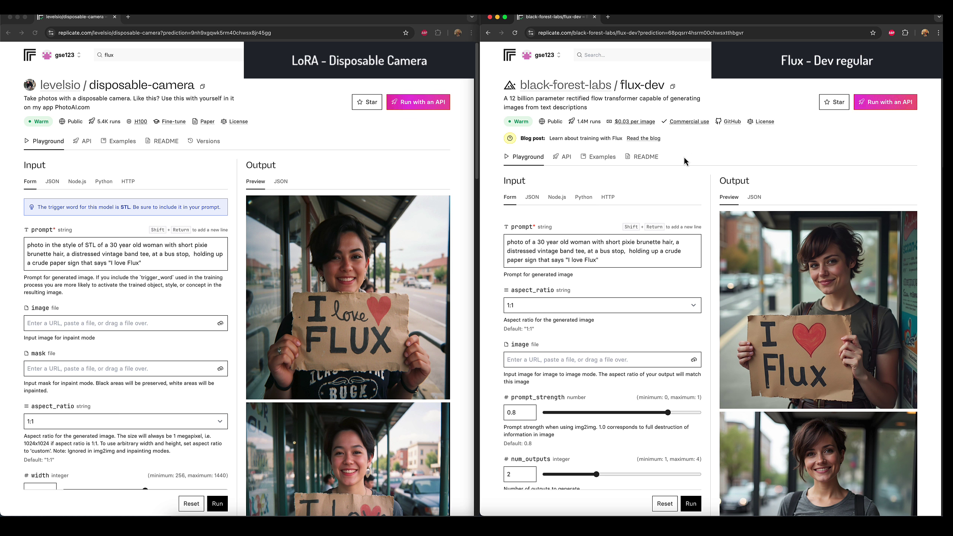
pyautogui.scroll(-3, 681, 158)
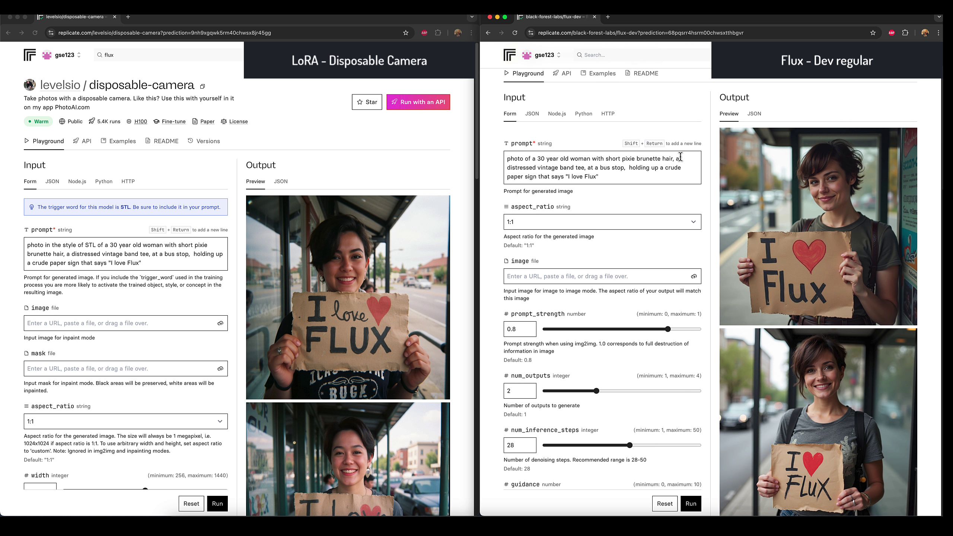
pyautogui.scroll(-3, 374, 173)
pyautogui.scroll(-2, 781, 195)
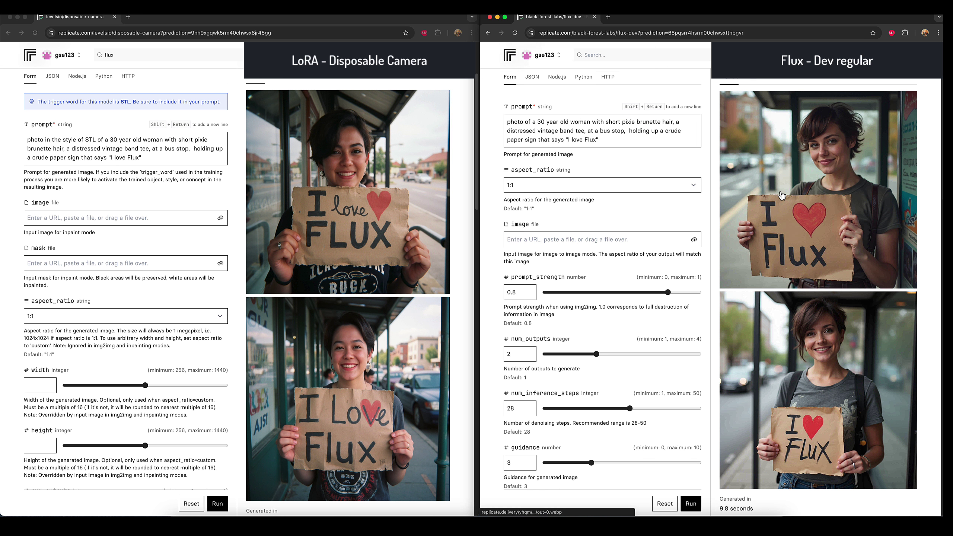
pyautogui.scroll(1, 781, 196)
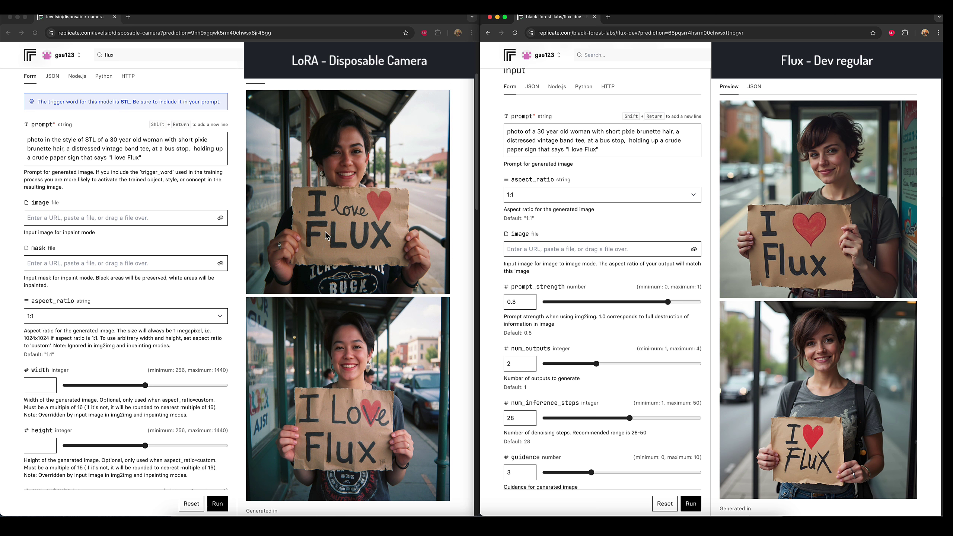
pyautogui.scroll(3, 341, 207)
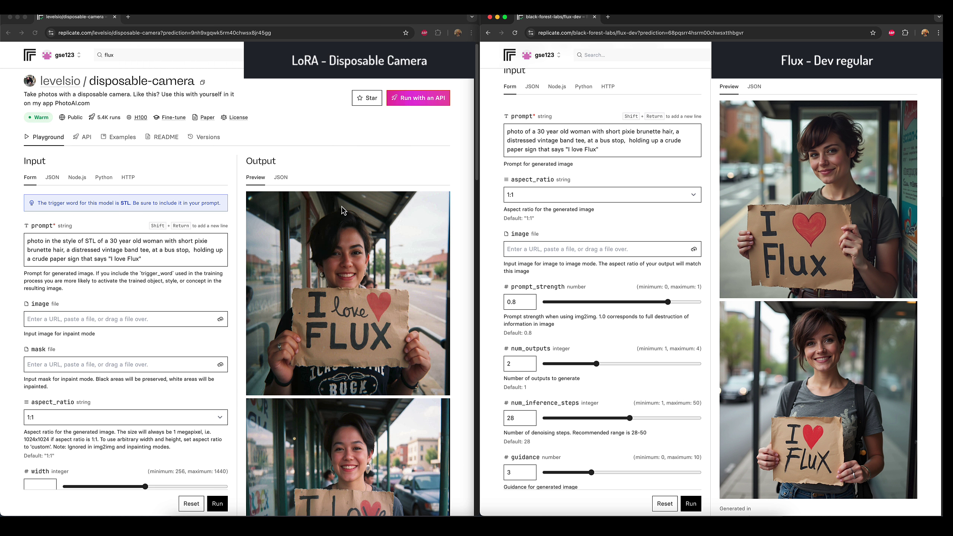
pyautogui.scroll(-3, 342, 207)
pyautogui.click(341, 207)
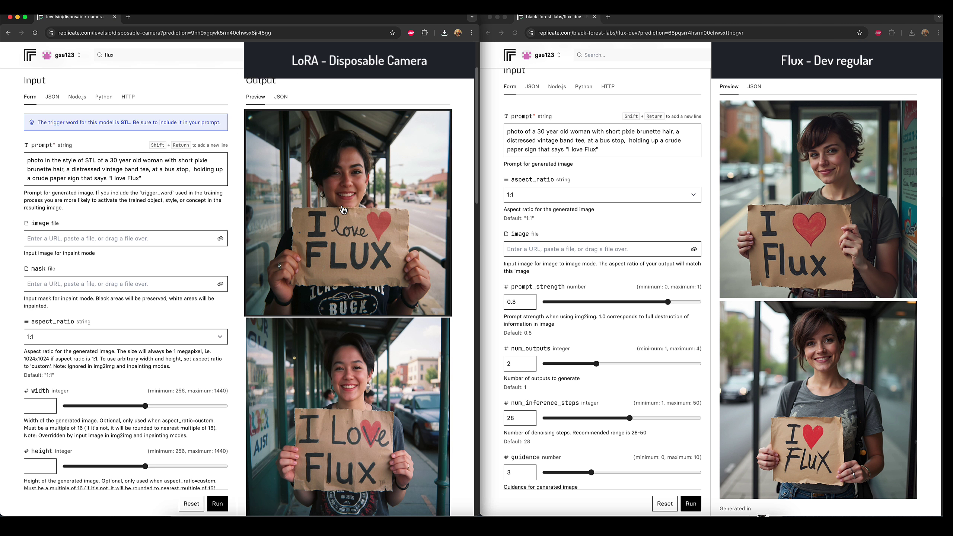
pyautogui.scroll(-3, 343, 345)
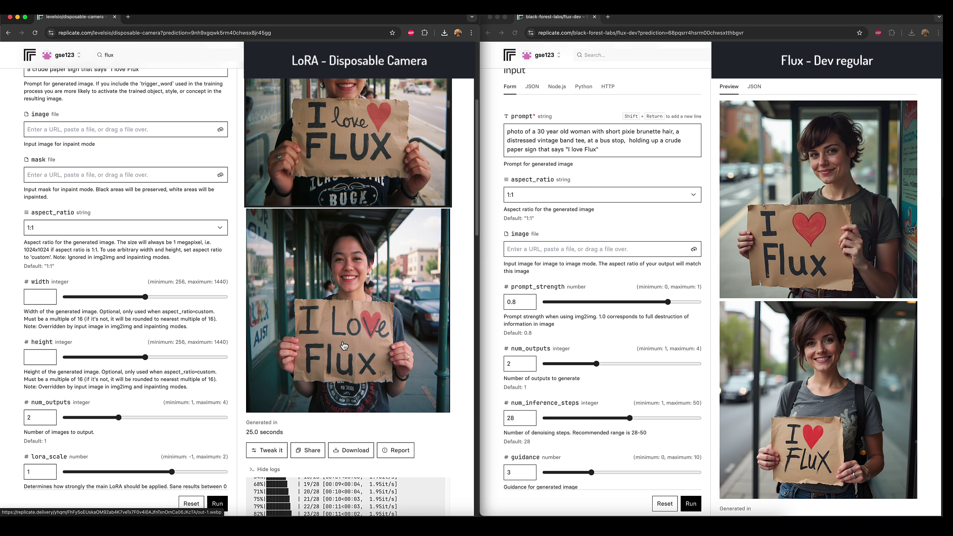
pyautogui.scroll(3, 344, 346)
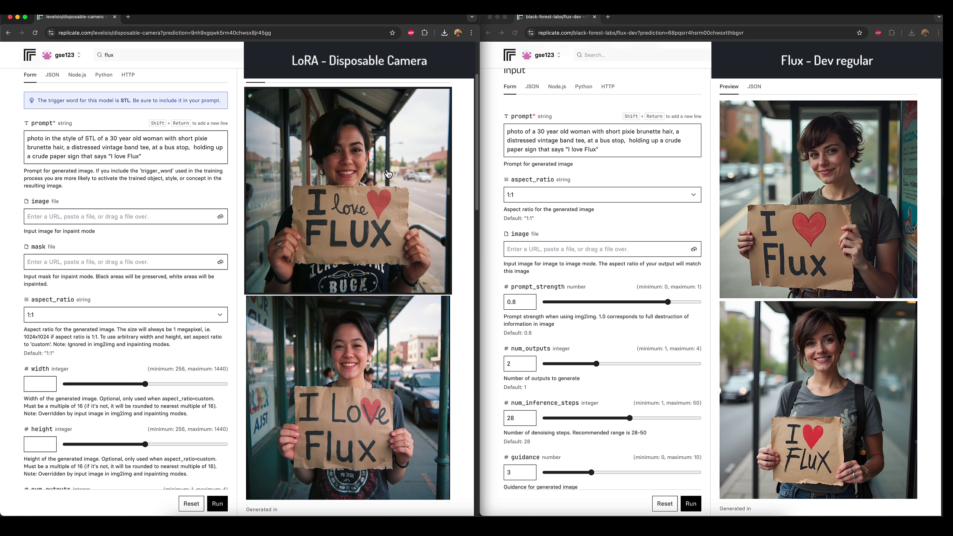
pyautogui.click(783, 219)
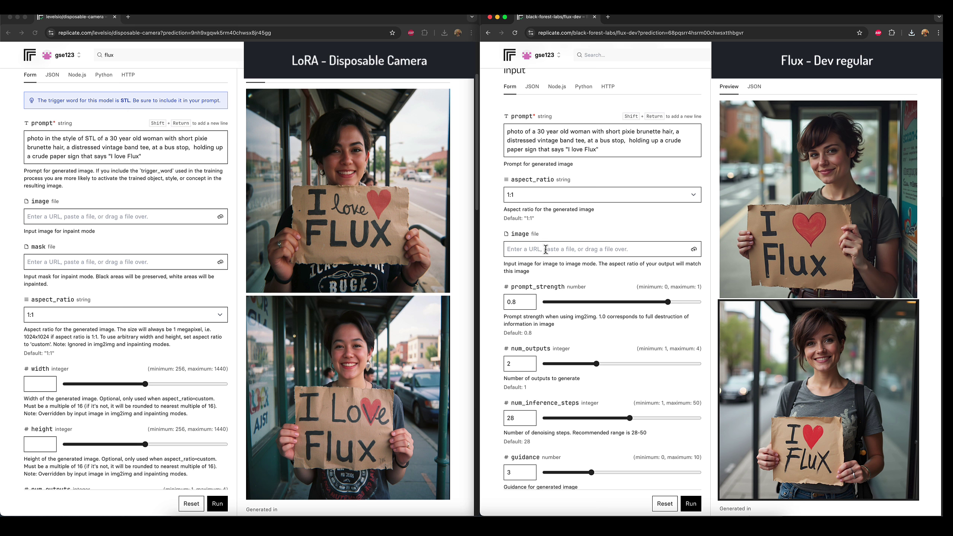
pyautogui.scroll(5, 656, 226)
pyautogui.scroll(5, 176, 236)
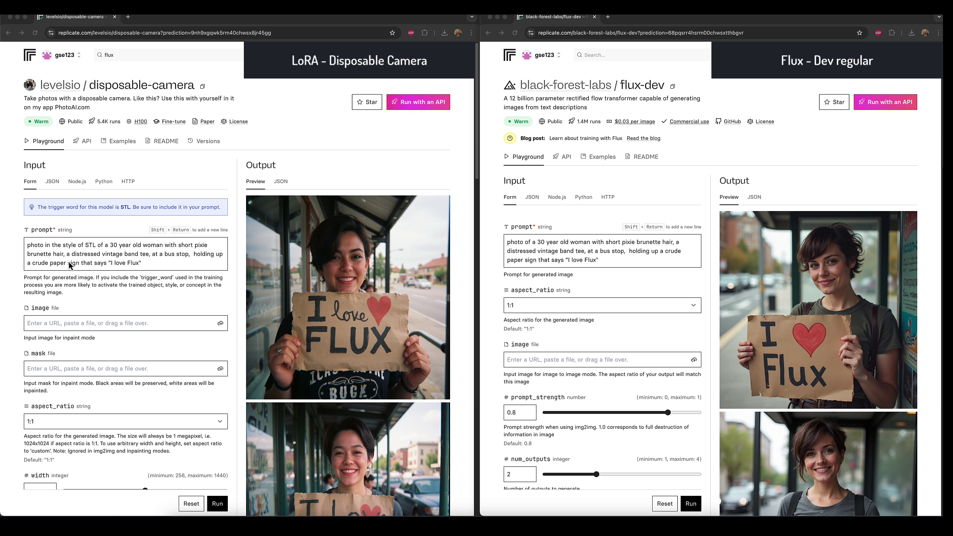
# - Replace the LoRA prompt's woman description with the grey British shorthair cat-cereal text, dropping the duplicate 'photo'
pyautogui.moveTo(147, 265); pyautogui.dragTo(97, 246)
pyautogui.write('photo of a happy grey british shorthair cat eating big bowl of breakfast cereal  at the kitchen table. There is a glass of milk and a newspaper.')
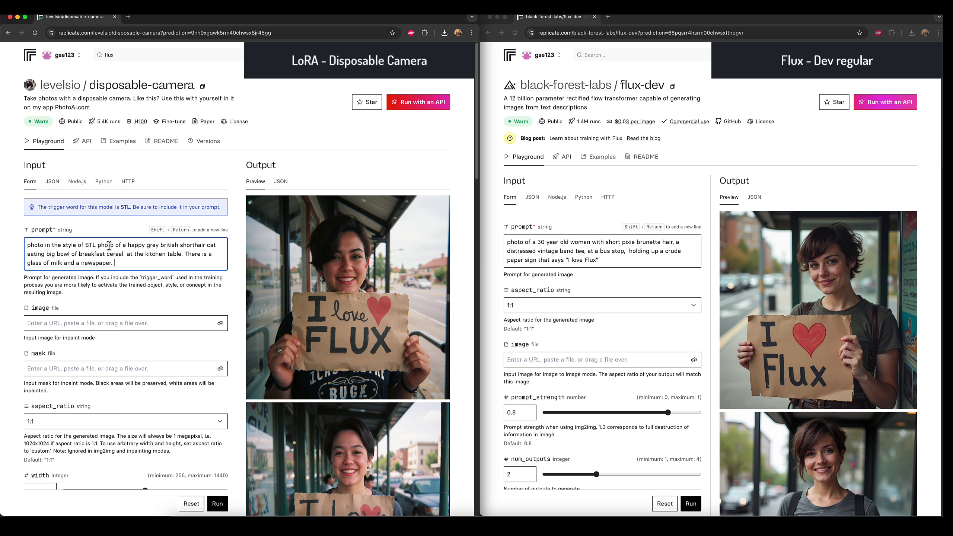
pyautogui.doubleClick(109, 246)
pyautogui.press('BackSpace')
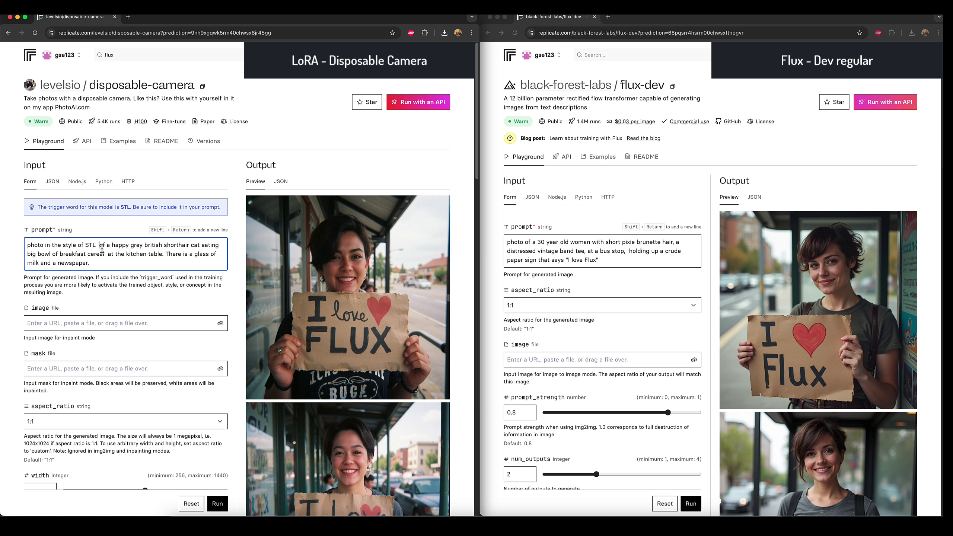
pyautogui.press('BackSpace')
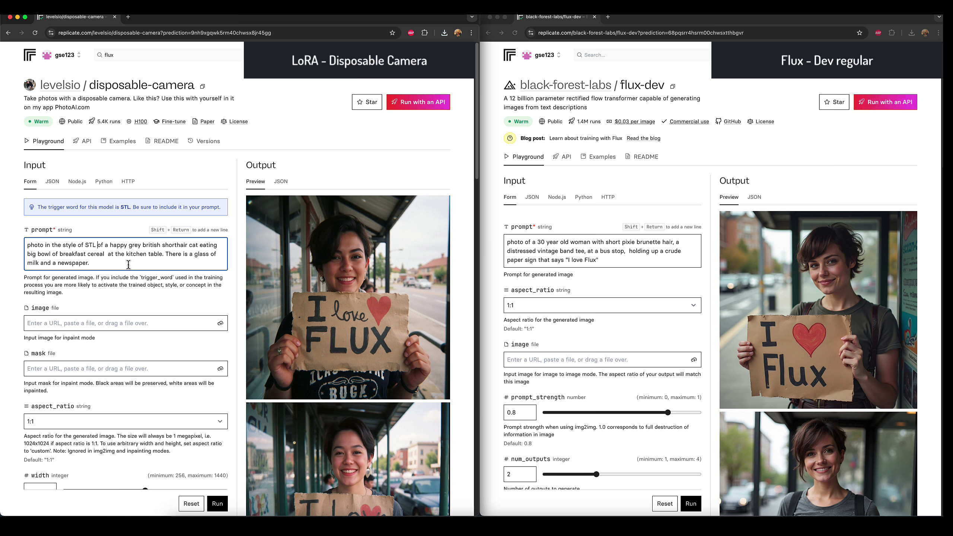
# - Copy the cat-cereal description into the Flux dev prompt in place of the woman description
pyautogui.moveTo(128, 265); pyautogui.dragTo(100, 246)
pyautogui.press('cmd+c')
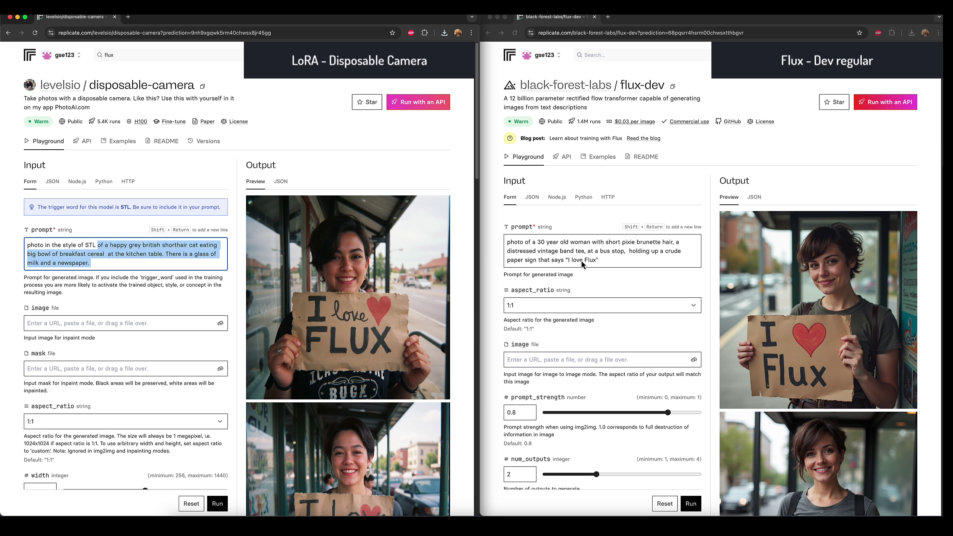
pyautogui.moveTo(583, 265); pyautogui.dragTo(533, 242)
pyautogui.press('cmd+v')
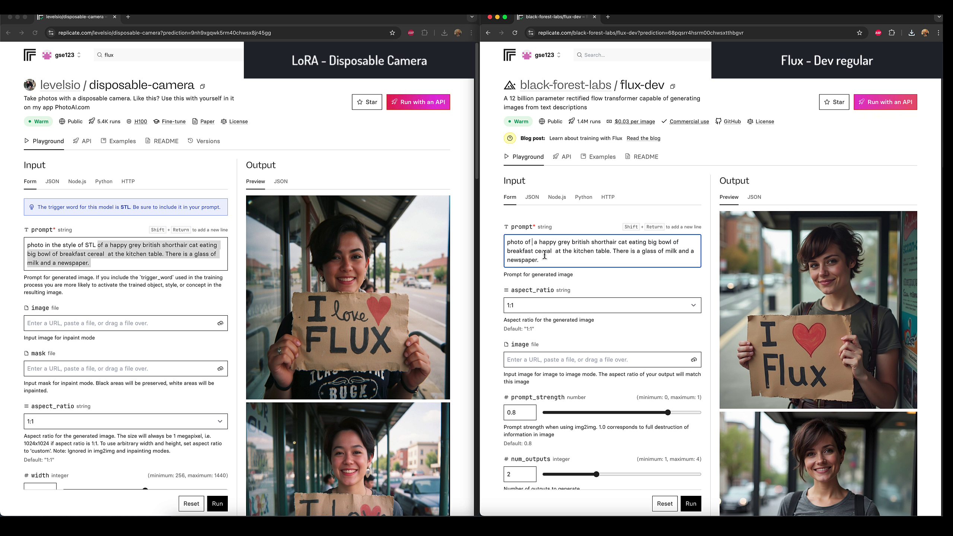
pyautogui.press('BackSpace')
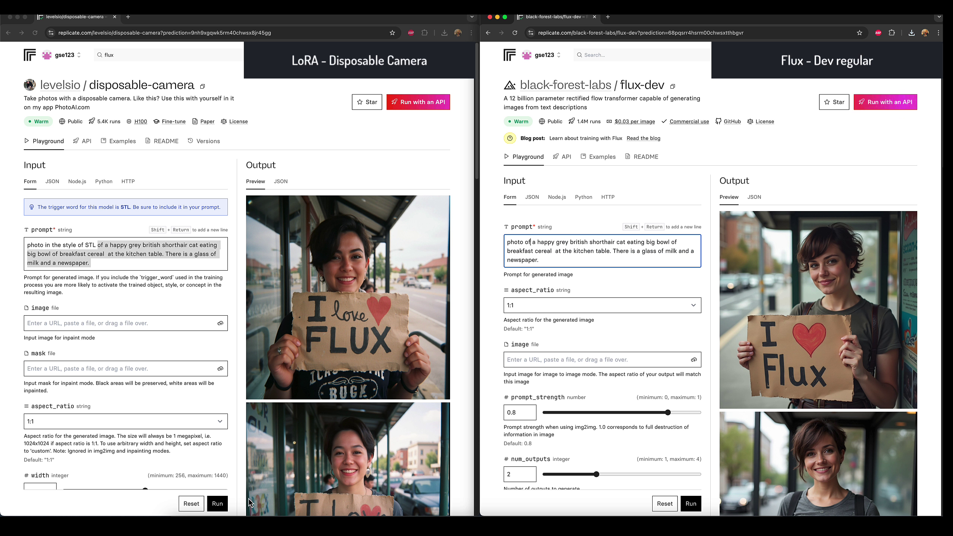
# - Generate two cat-cereal images each with the disposable-camera LoRA and Flux dev
pyautogui.click(219, 506)
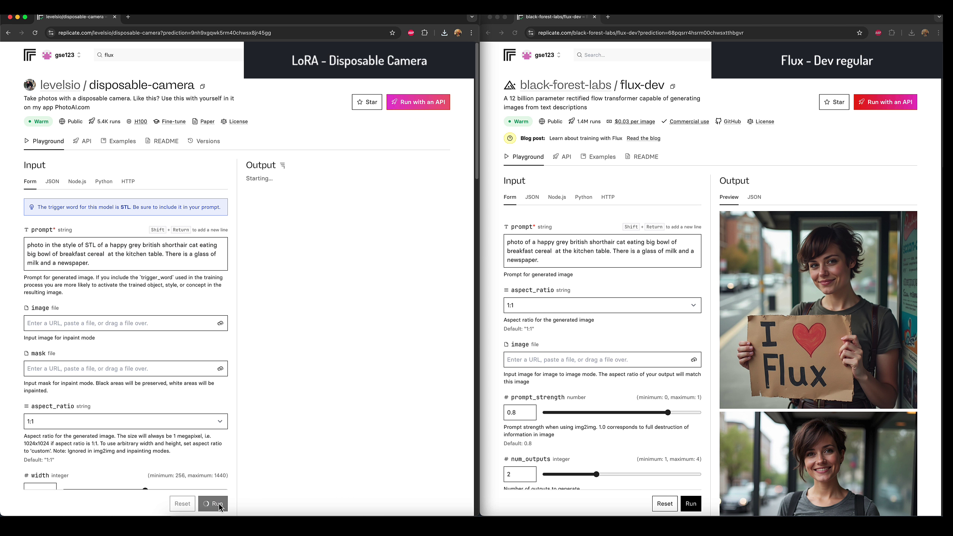
pyautogui.click(689, 507)
pyautogui.click(688, 507)
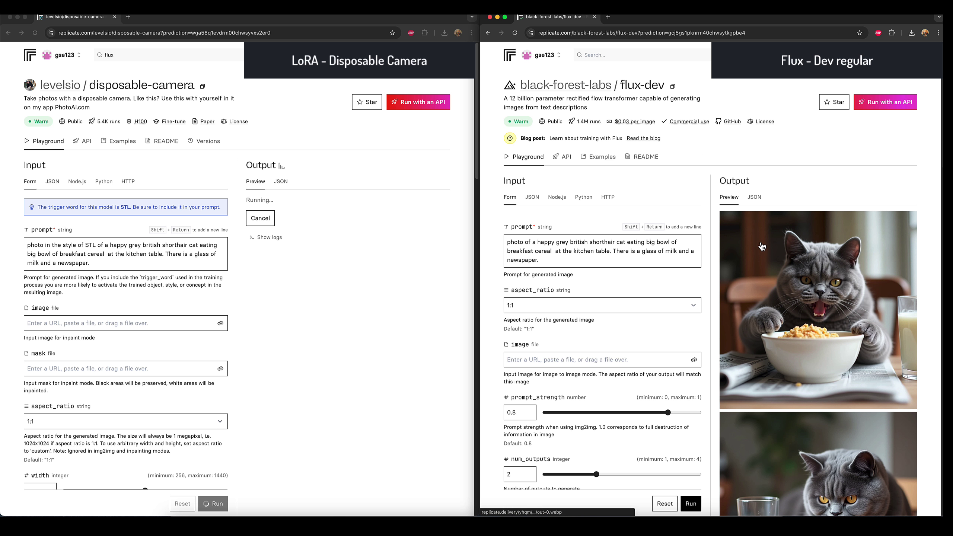
pyautogui.scroll(-3, 726, 258)
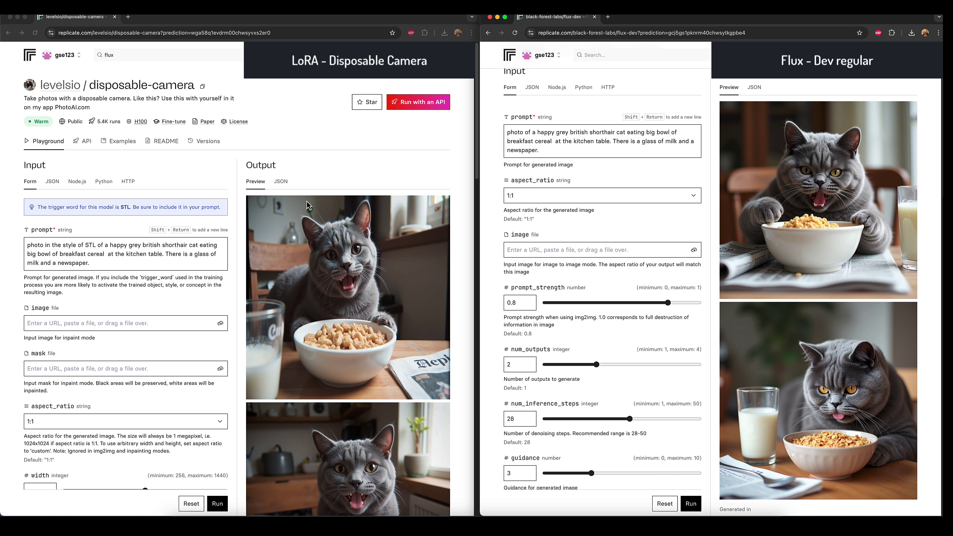
pyautogui.scroll(-3, 329, 217)
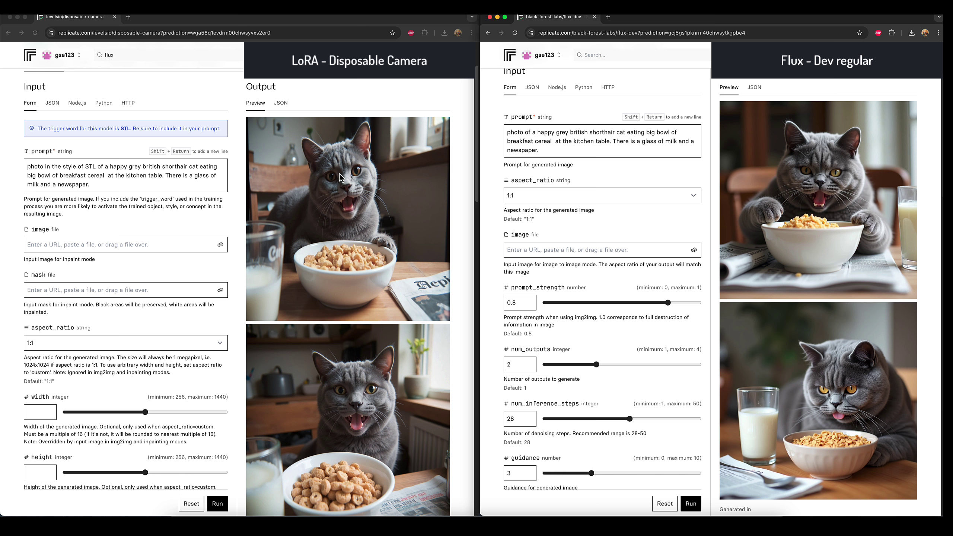
pyautogui.scroll(2, 337, 176)
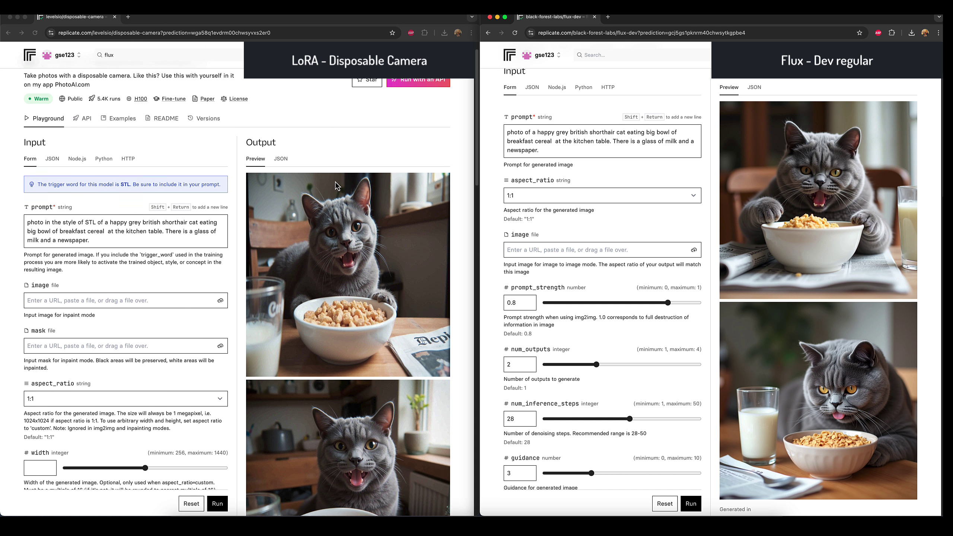
pyautogui.scroll(-3, 349, 263)
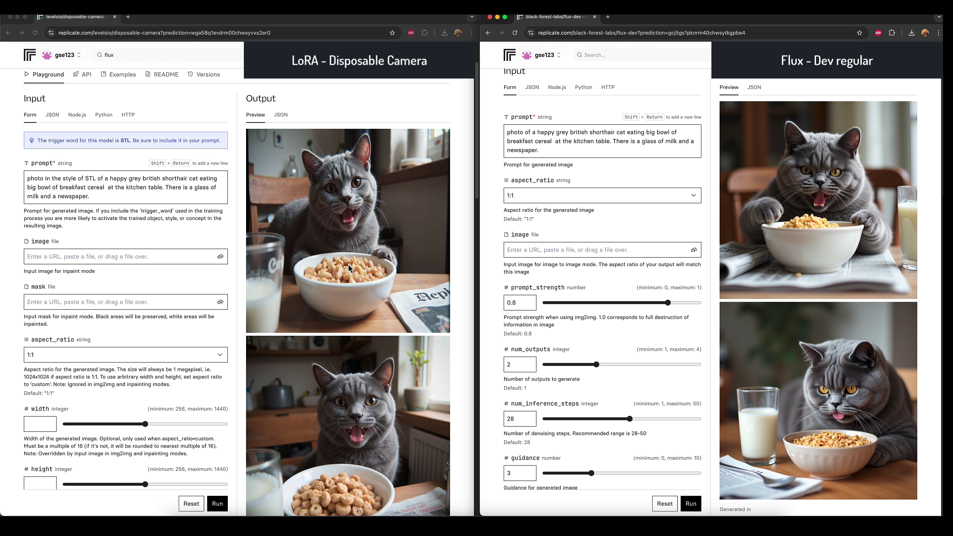
pyautogui.scroll(-1, 348, 264)
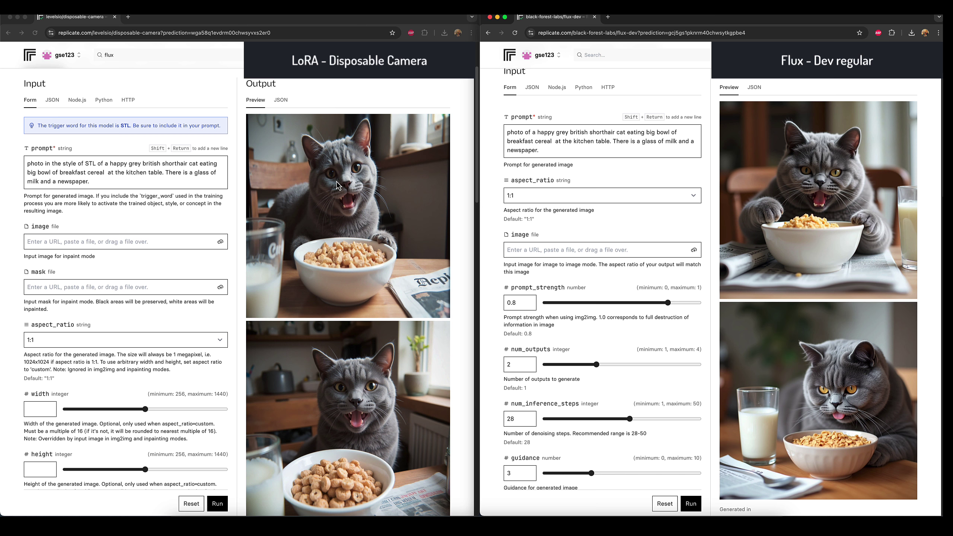
pyautogui.scroll(-3, 363, 212)
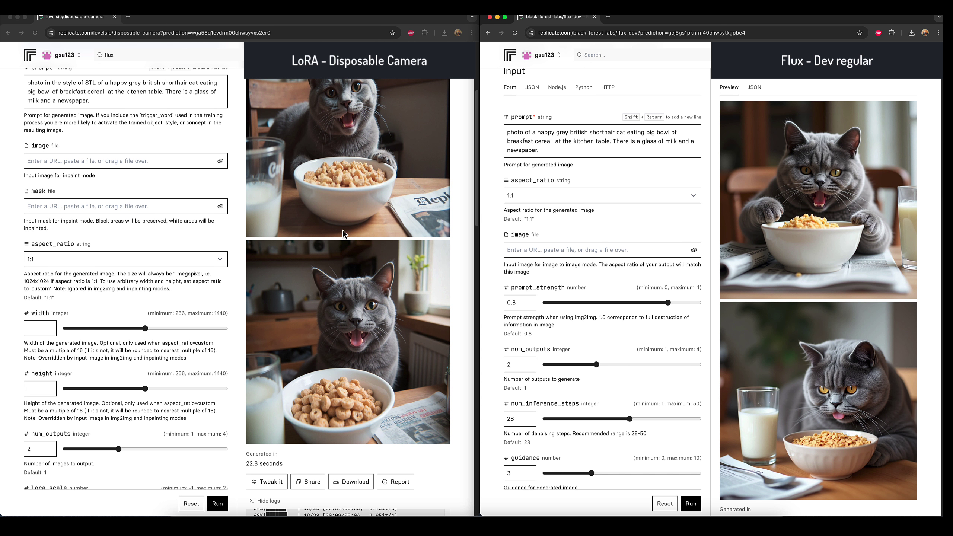
pyautogui.scroll(-3, 809, 205)
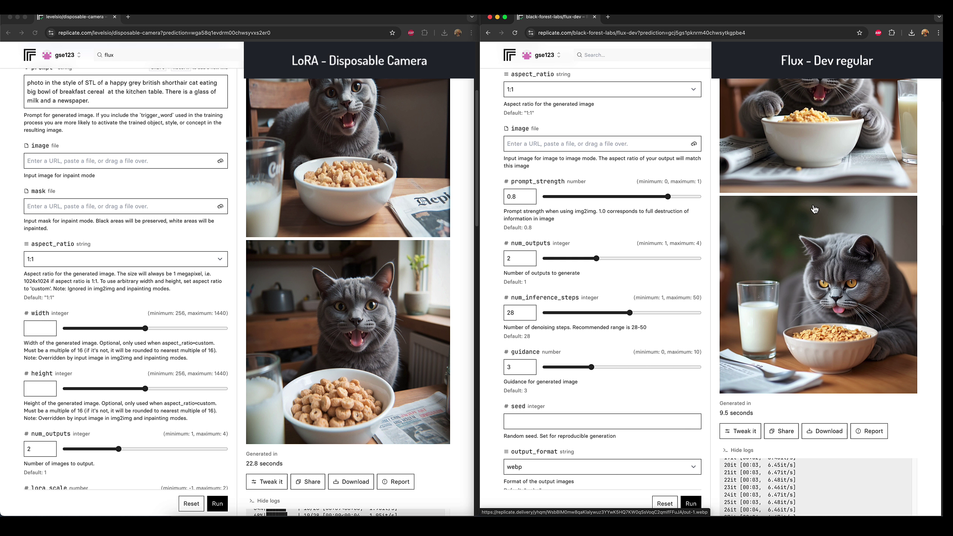
pyautogui.scroll(5, 814, 209)
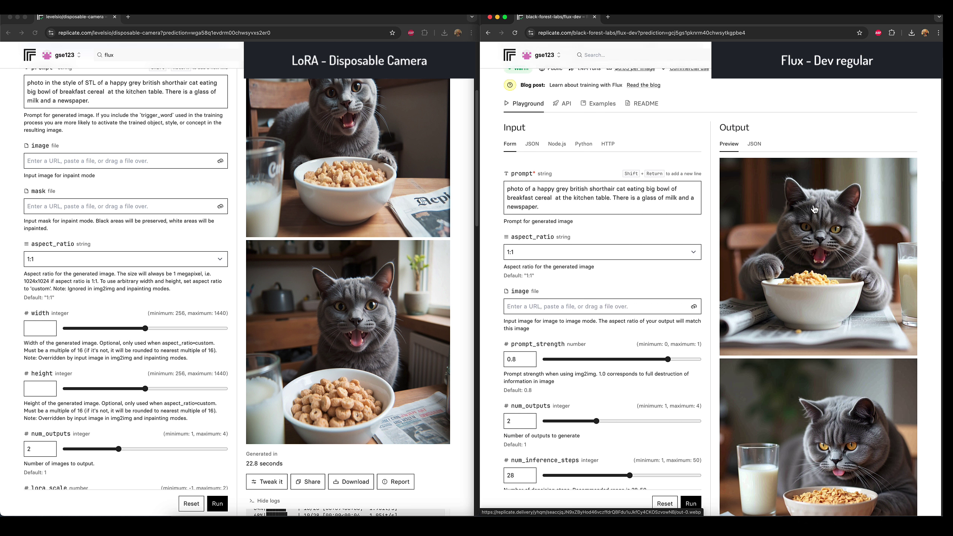
pyautogui.scroll(1, 815, 209)
pyautogui.scroll(2, 422, 216)
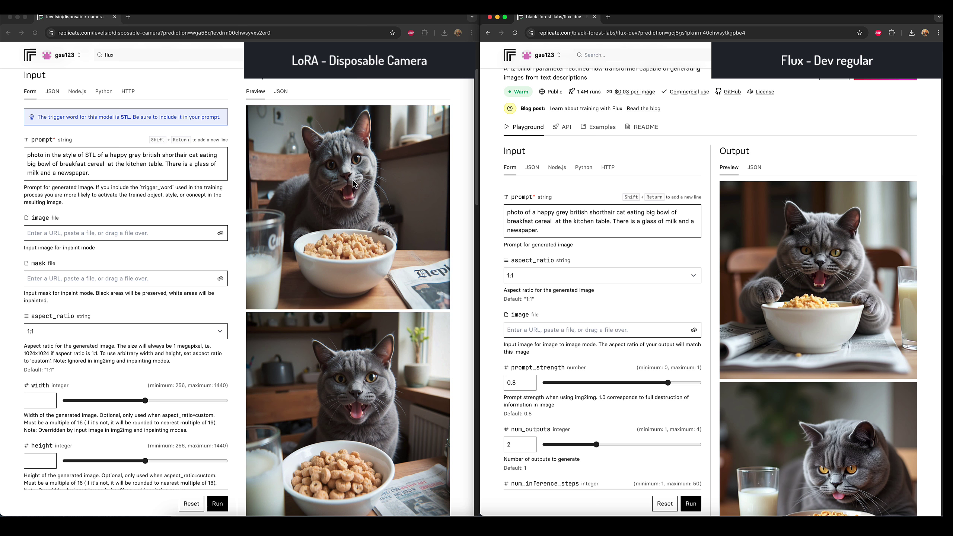
pyautogui.scroll(-1, 354, 184)
pyautogui.scroll(2, 354, 184)
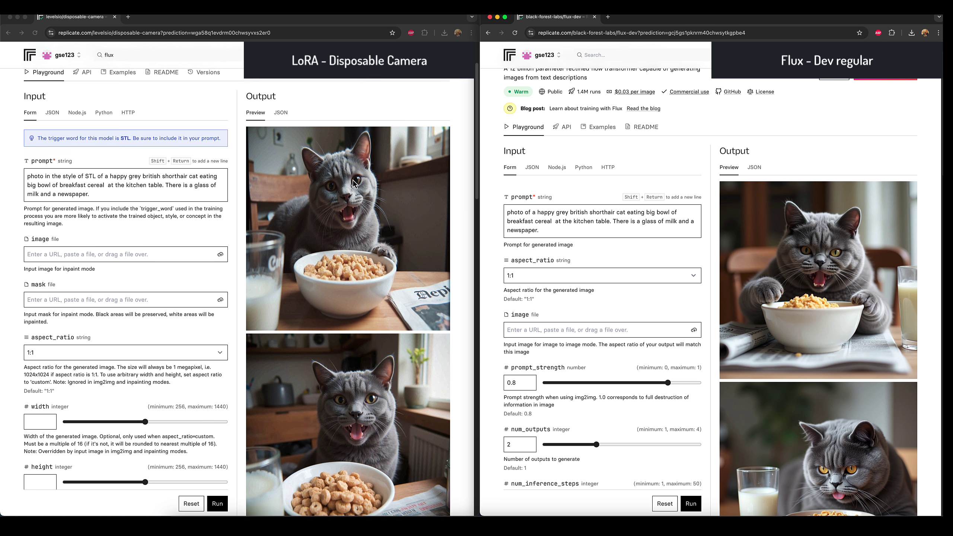
pyautogui.scroll(-1, 354, 184)
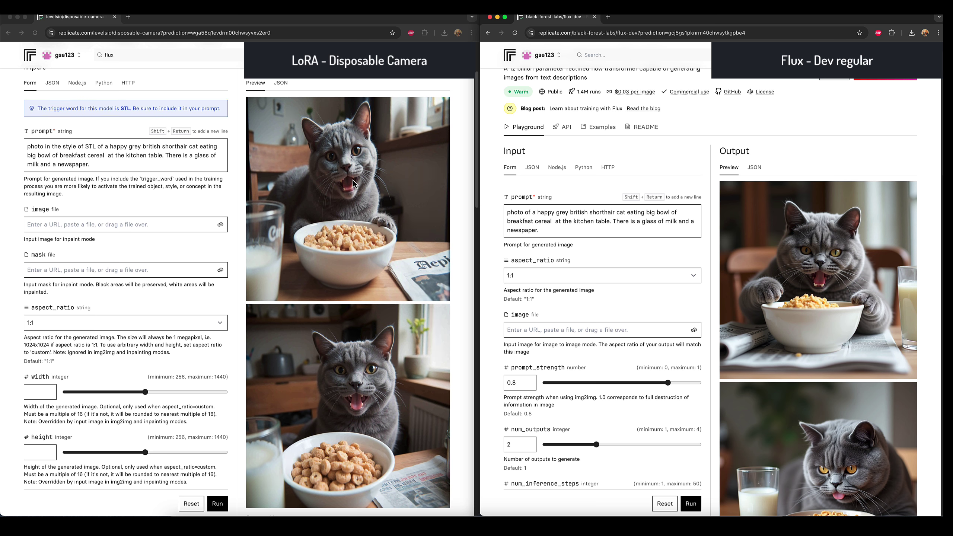
pyautogui.scroll(-2, 354, 184)
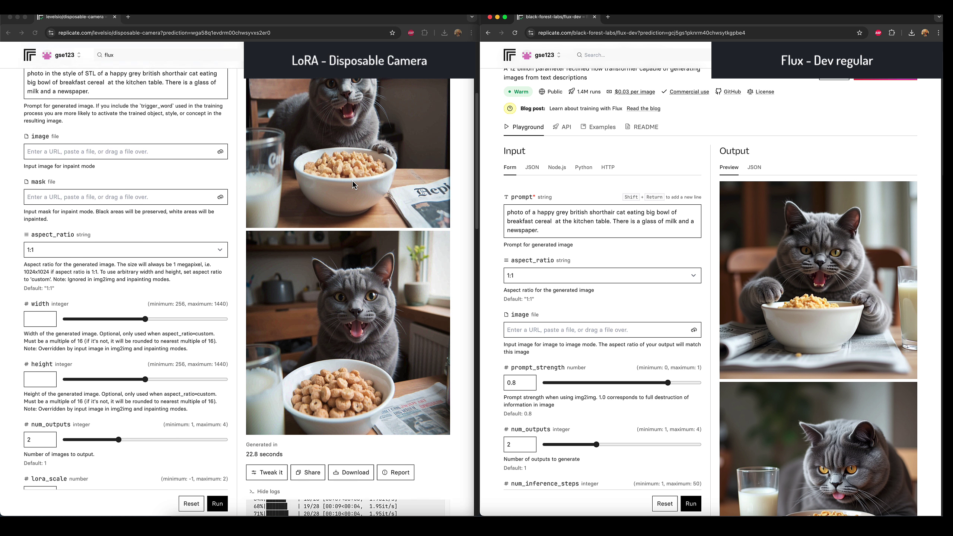
pyautogui.scroll(1, 324, 184)
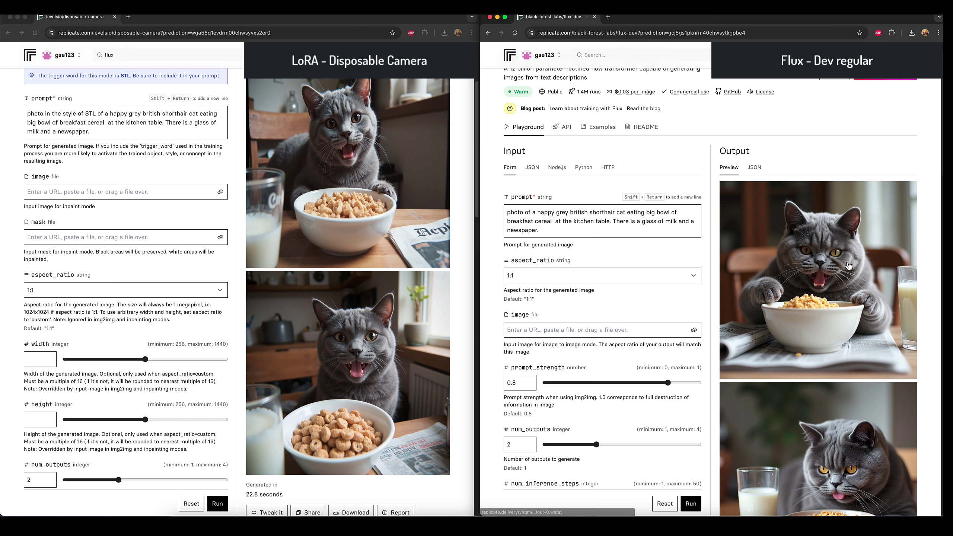
pyautogui.scroll(-4, 838, 268)
pyautogui.scroll(1, 837, 268)
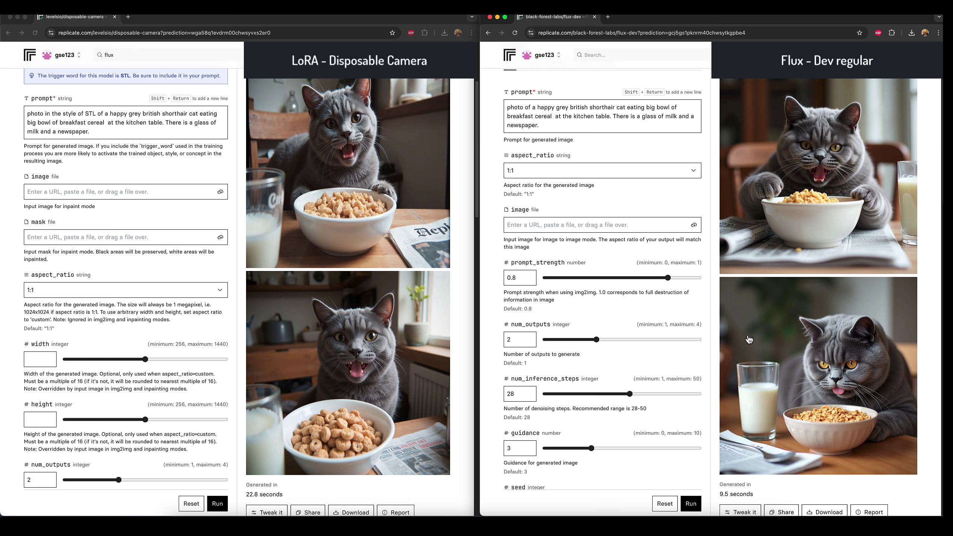
pyautogui.scroll(-4, 755, 345)
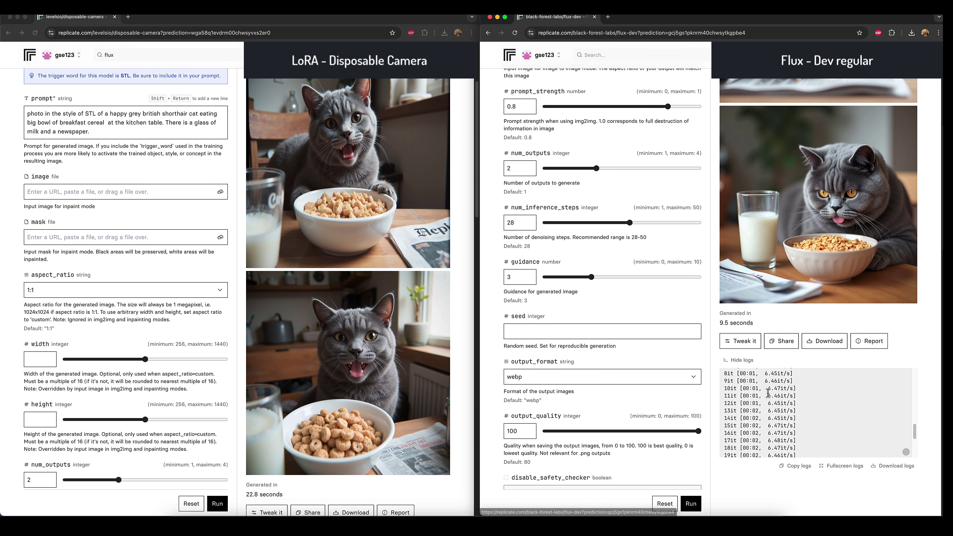
pyautogui.scroll(5, 768, 393)
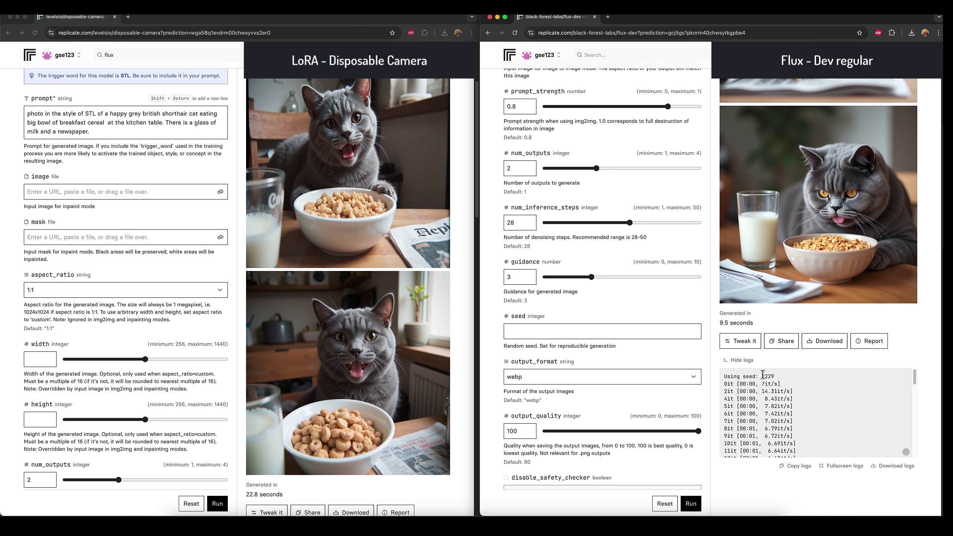
# - Copy seed 2229 from the Flux dev log into the disposable-camera seed field
pyautogui.moveTo(762, 375); pyautogui.dragTo(772, 374)
pyautogui.scroll(-8, 208, 368)
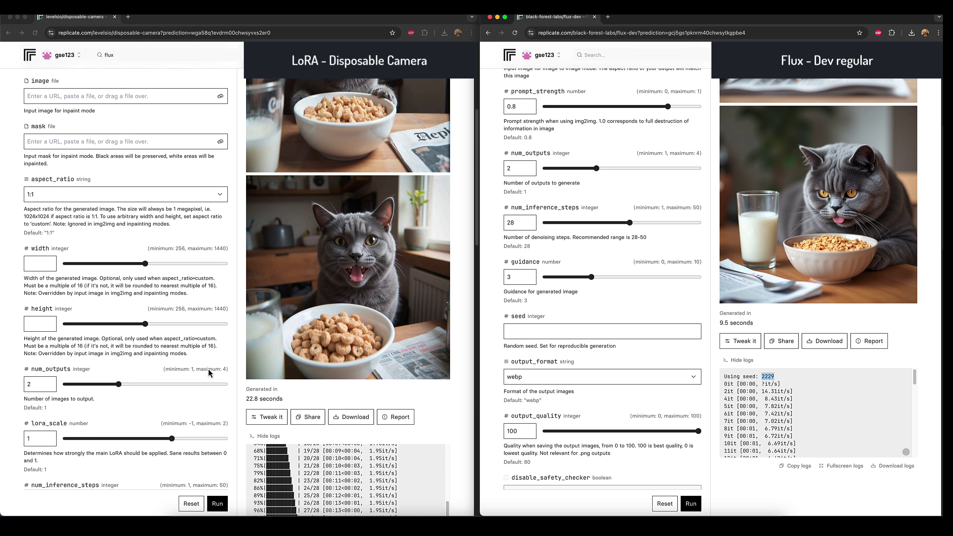
pyautogui.scroll(-6, 208, 370)
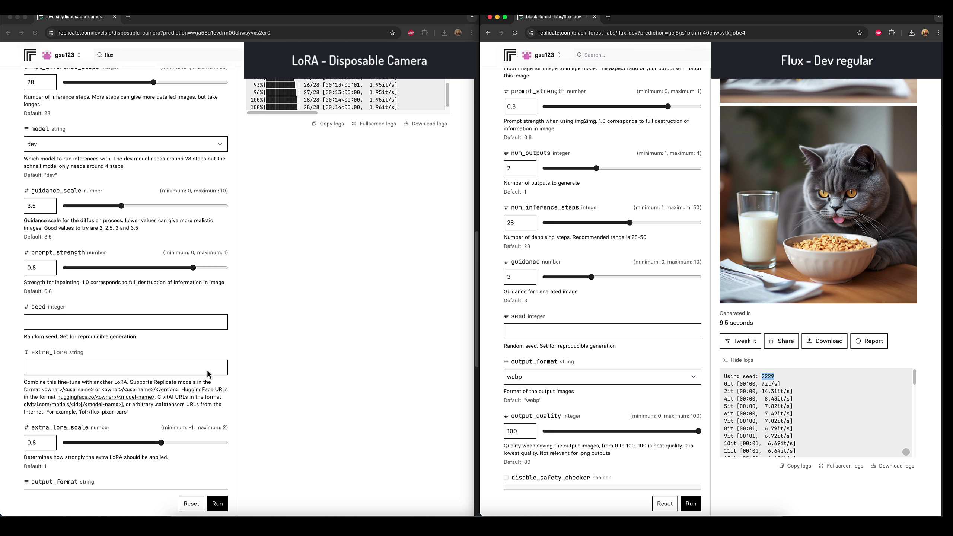
pyautogui.click(98, 323)
pyautogui.click(97, 322)
pyautogui.write('2229')
pyautogui.click(534, 335)
pyautogui.click(532, 331)
pyautogui.scroll(15, 373, 330)
pyautogui.scroll(8, 643, 322)
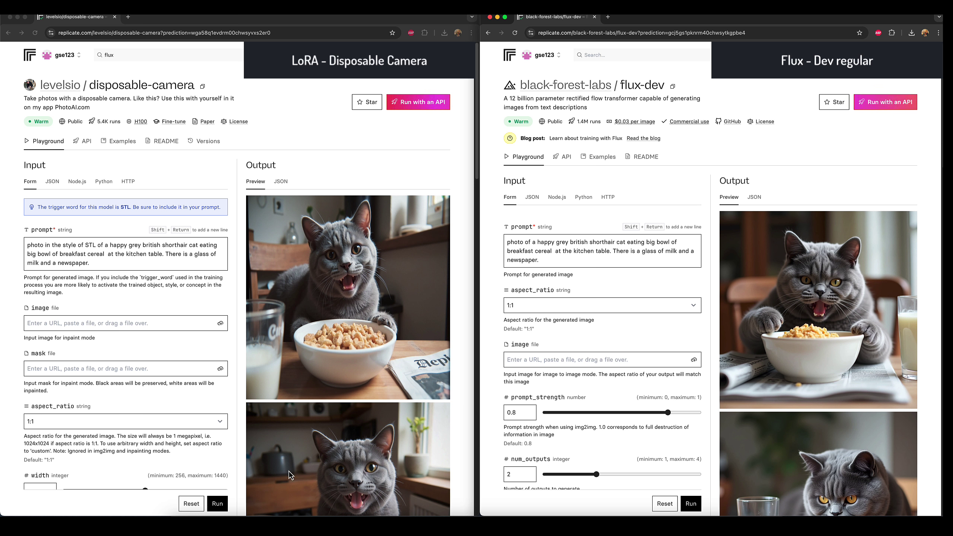
# - Rerun the cat-cereal prompt with seed 2229 on the disposable-camera LoRA and Flux dev
pyautogui.click(218, 505)
pyautogui.click(216, 503)
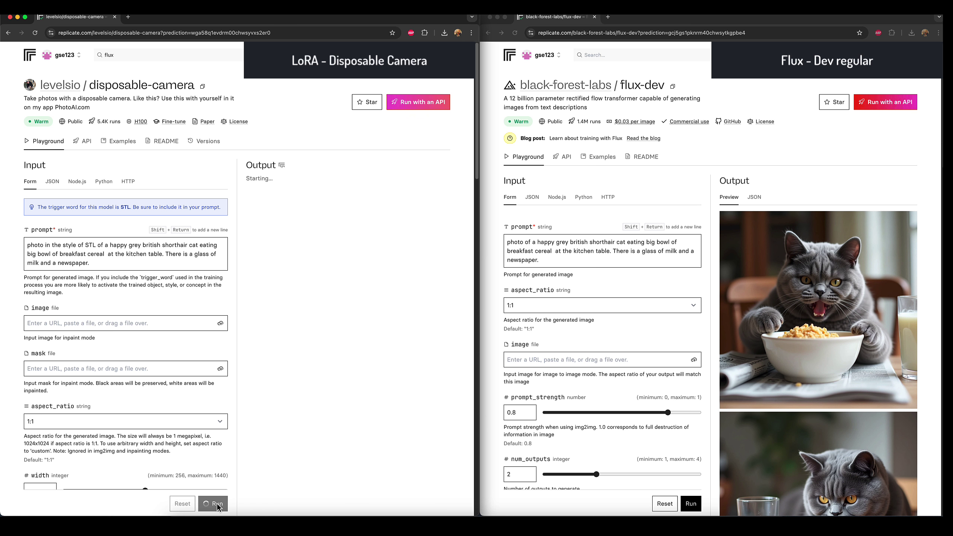
pyautogui.click(691, 504)
pyautogui.click(691, 505)
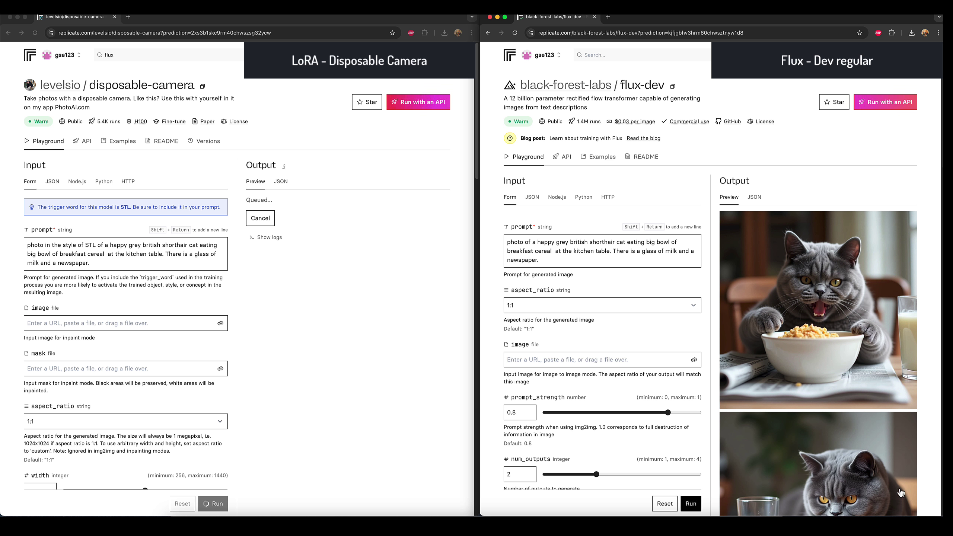
pyautogui.scroll(-2, 670, 387)
pyautogui.scroll(-4, 670, 387)
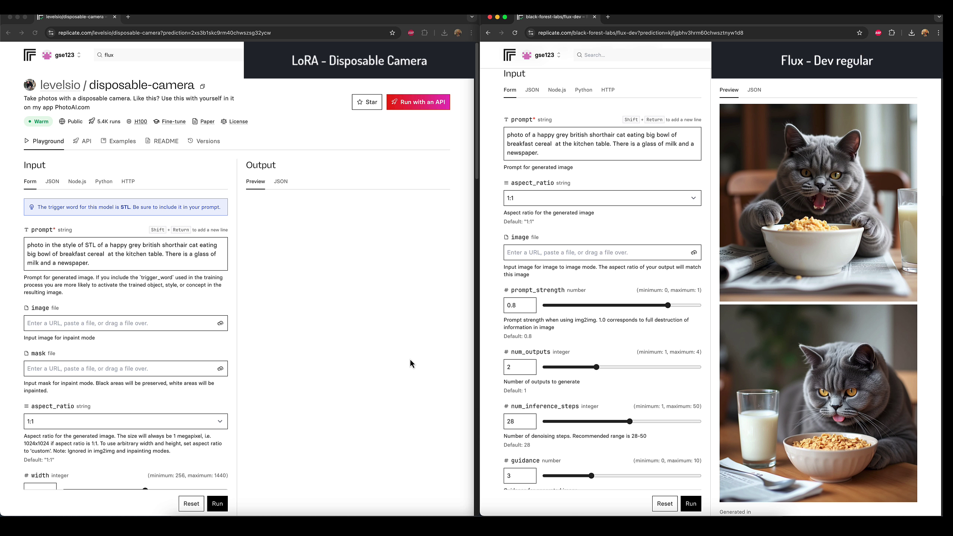
# - Wait for the seed-2229 reruns to finish: 23.9 seconds for the LoRA, 10.1 for Flux dev
pyautogui.scroll(-2, 389, 367)
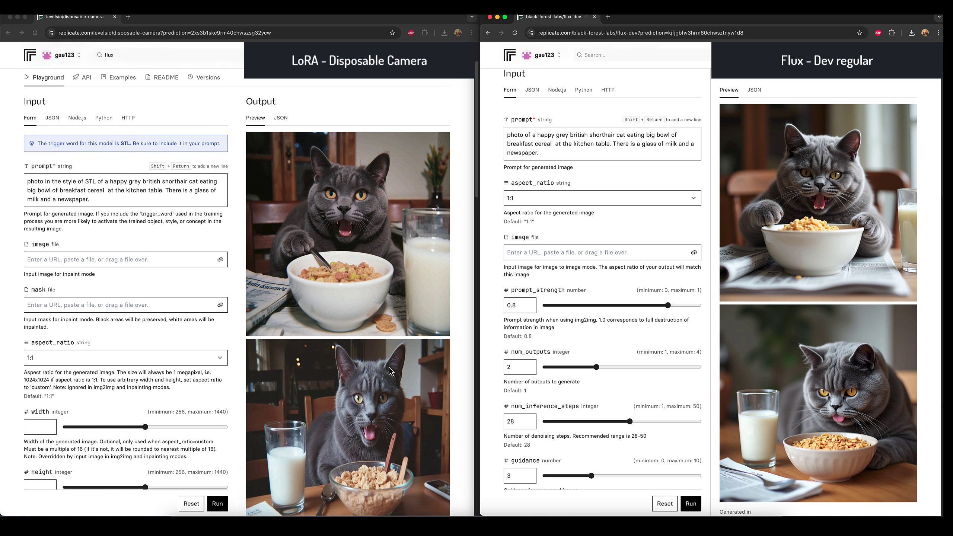
pyautogui.scroll(-1, 392, 373)
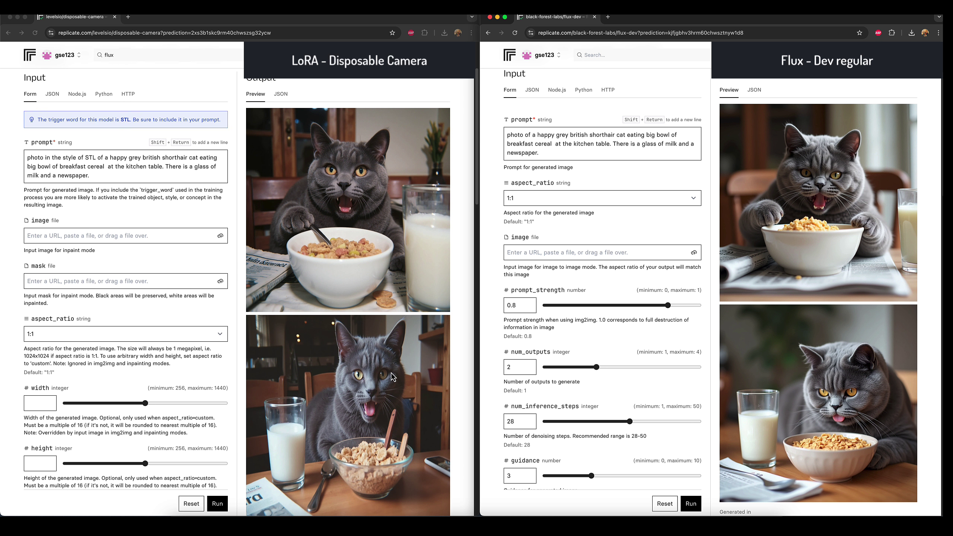
pyautogui.scroll(-1, 392, 376)
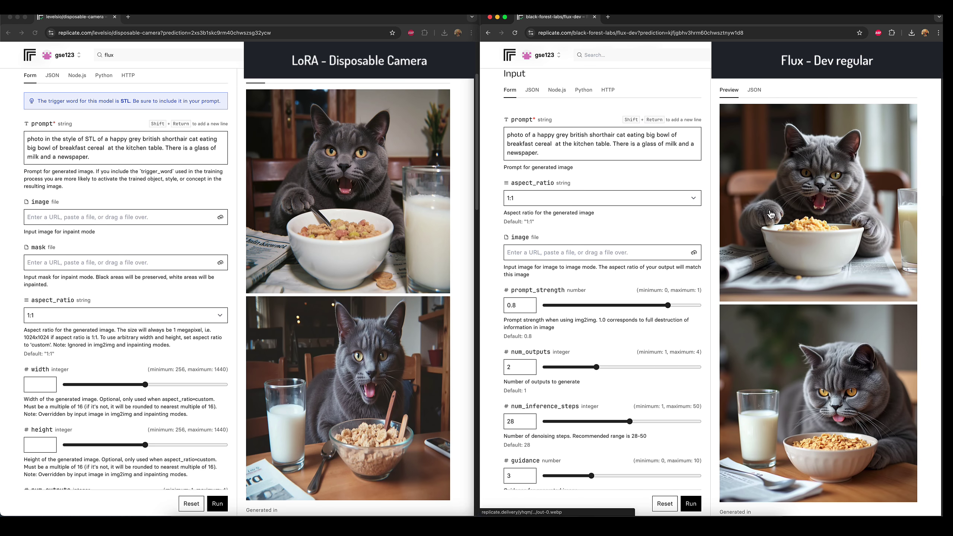
pyautogui.scroll(-1, 344, 232)
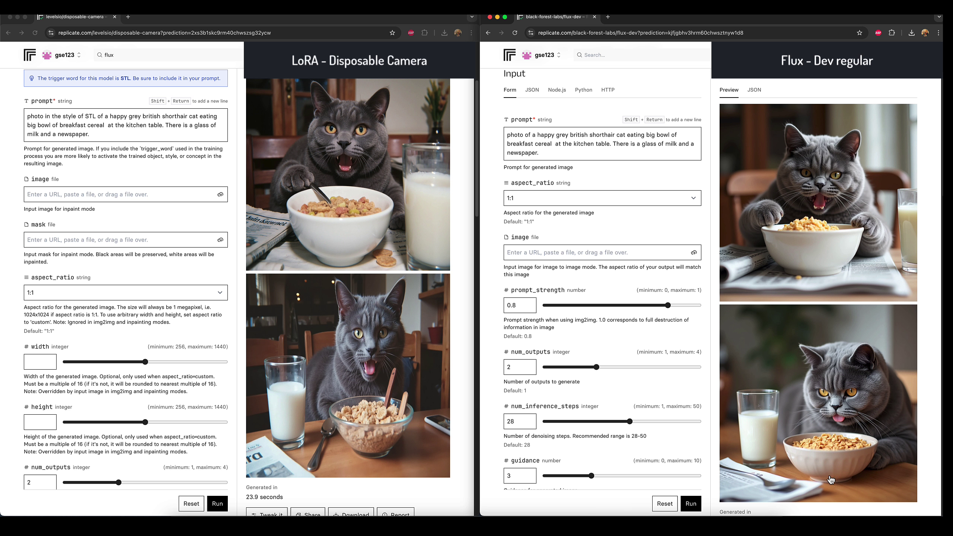
pyautogui.scroll(-5, 492, 365)
pyautogui.scroll(2, 385, 381)
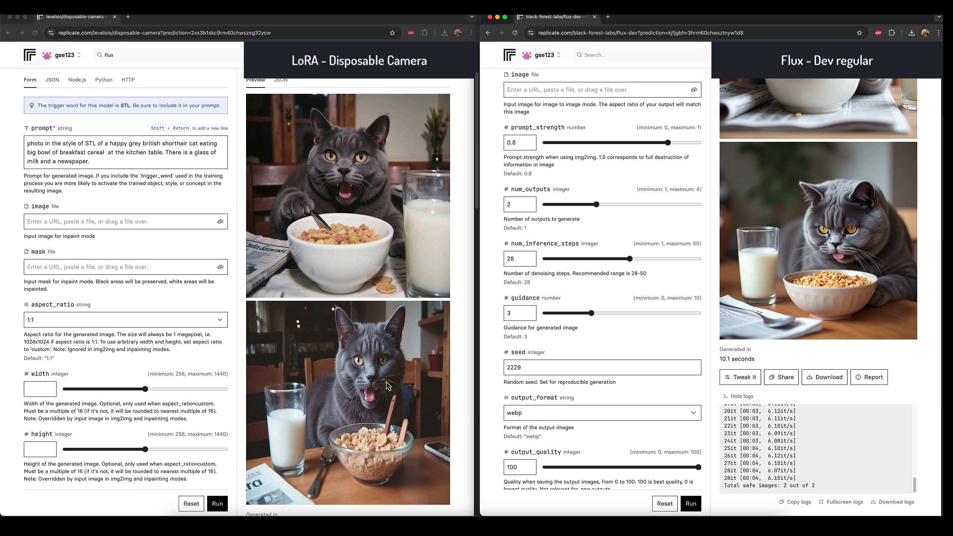
pyautogui.scroll(-1, 386, 383)
# - View both new cat images from the LoRA and both from Flux dev
pyautogui.click(380, 136)
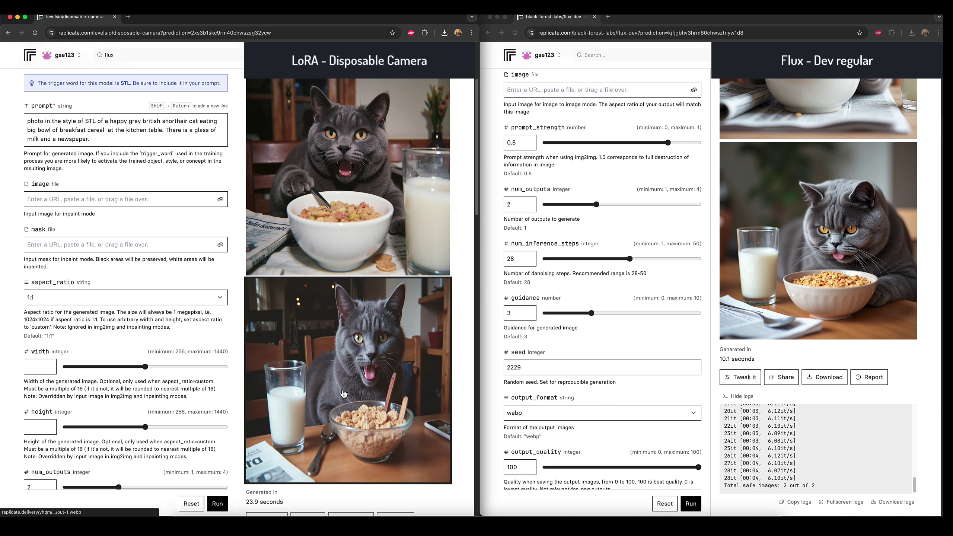
pyautogui.click(344, 390)
pyautogui.scroll(3, 823, 150)
pyautogui.click(810, 152)
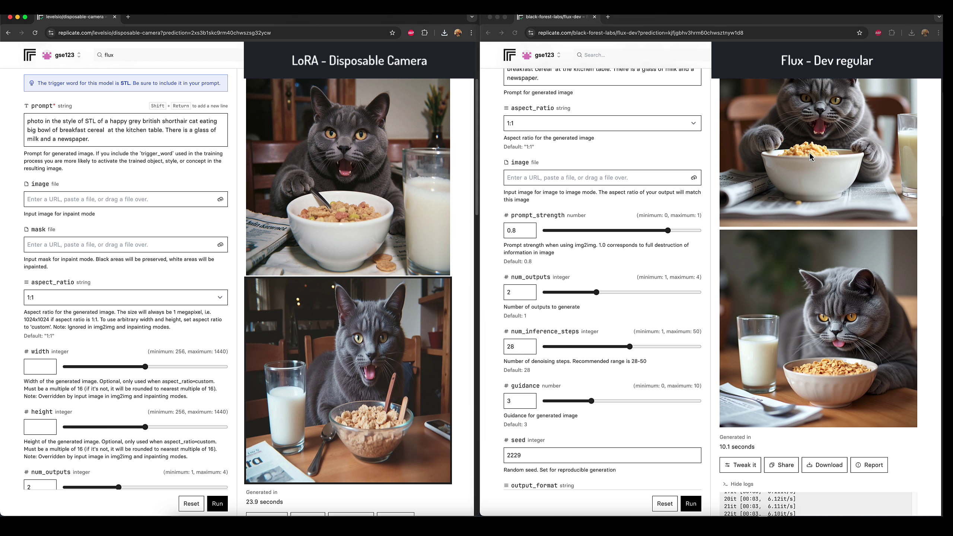
pyautogui.click(805, 293)
pyautogui.scroll(5, 805, 293)
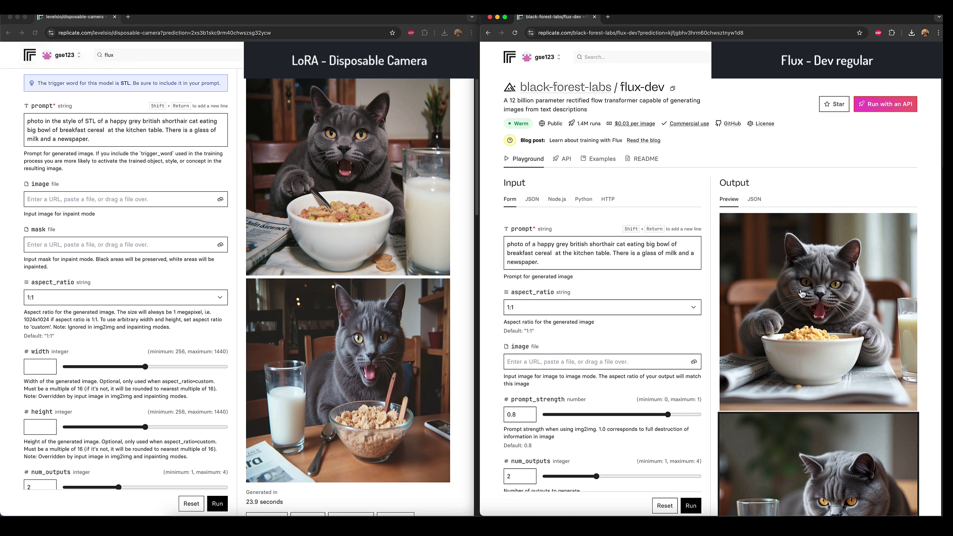
pyautogui.scroll(4, 393, 242)
pyautogui.scroll(-1, 394, 244)
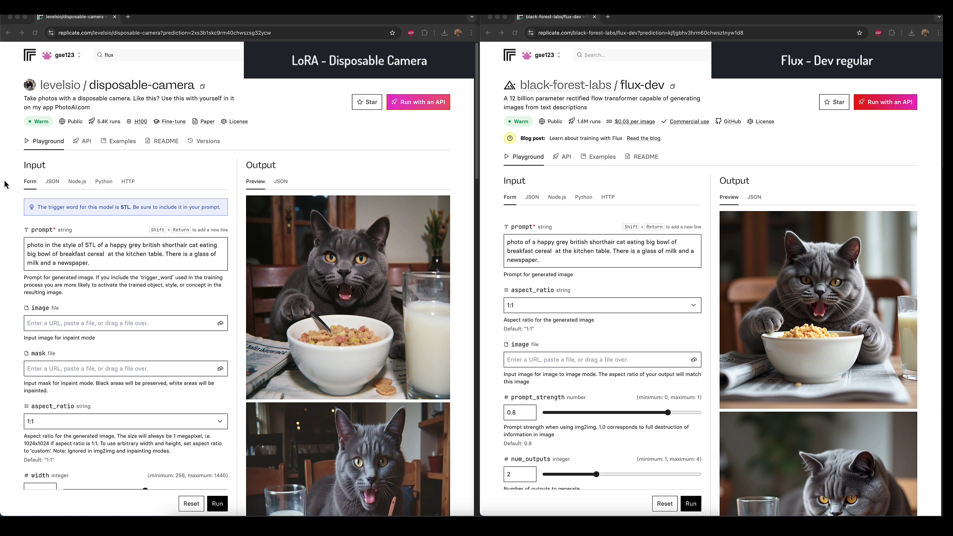
# - Replace the LoRA prompt's cat description with the Pikachu electric-guitar text, removing the duplicate 'photo'
pyautogui.moveTo(111, 264); pyautogui.dragTo(99, 247)
pyautogui.write('photo of Pikachu playing an electric guitar')
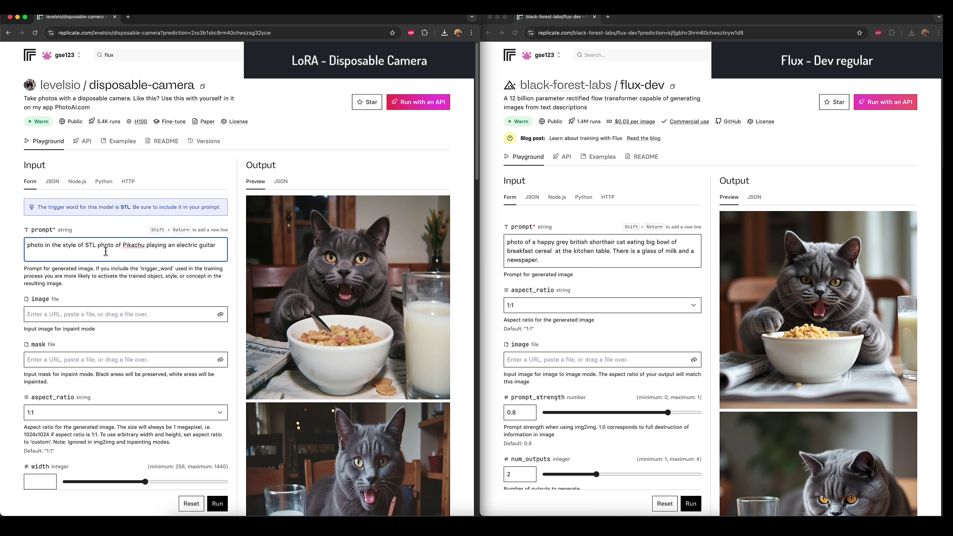
pyautogui.moveTo(114, 247); pyautogui.dragTo(99, 246)
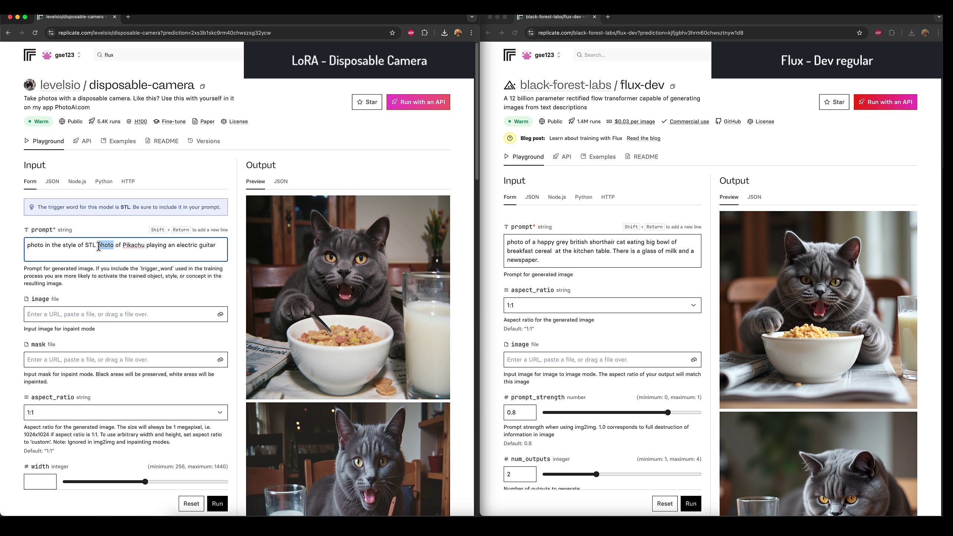
pyautogui.press('BackSpace')
pyautogui.press('BackSpace')
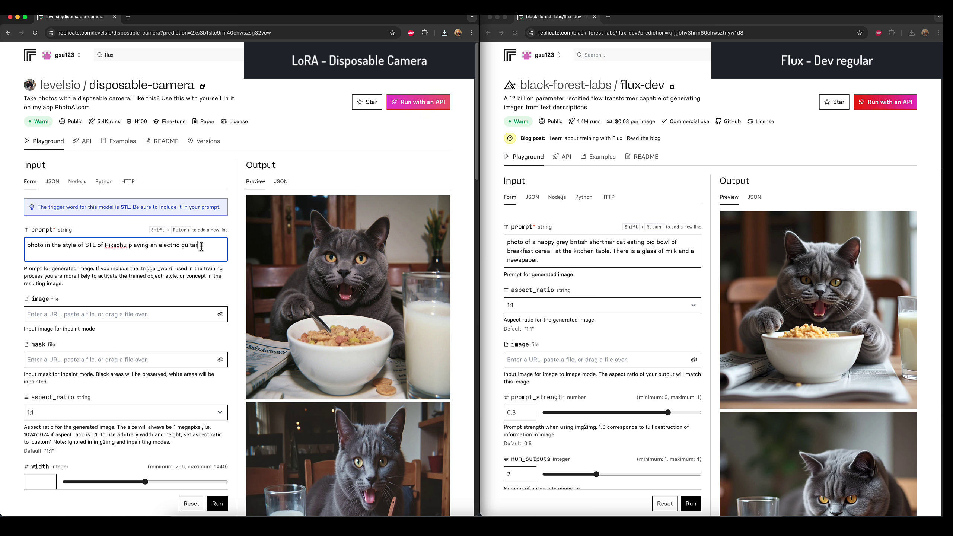
pyautogui.moveTo(198, 247); pyautogui.dragTo(104, 245)
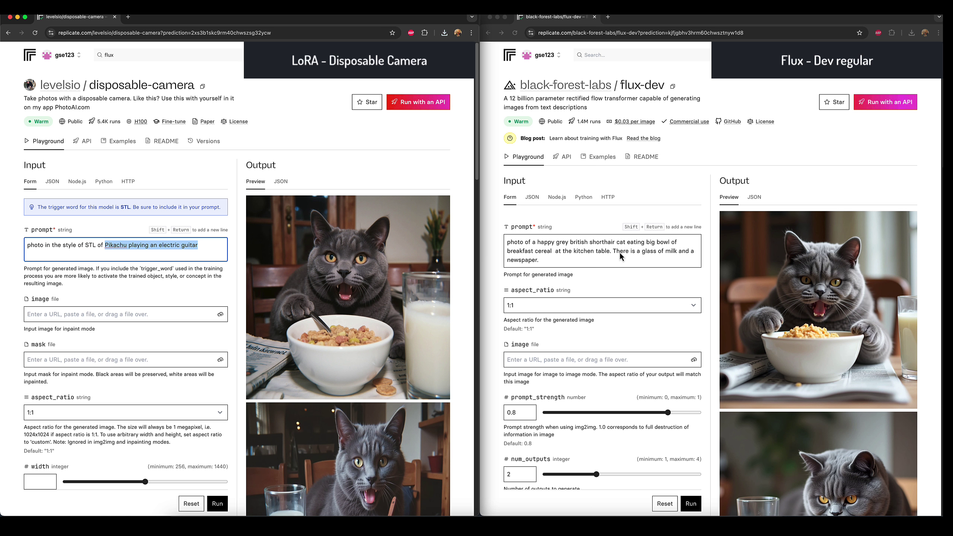
pyautogui.click(553, 265)
# - Replace the Flux dev prompt with the Pikachu electric-guitar description
pyautogui.click(667, 259)
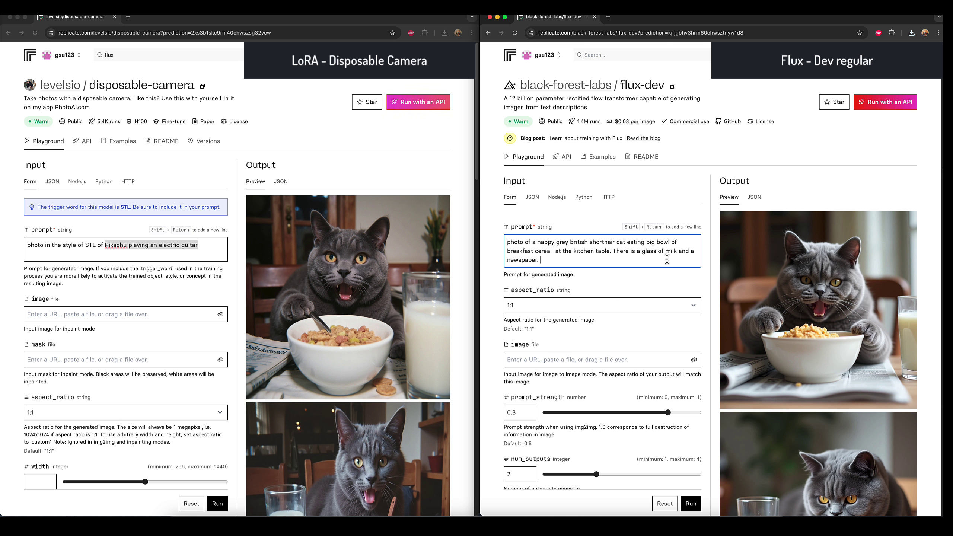
pyautogui.moveTo(667, 259); pyautogui.dragTo(620, 248)
pyautogui.press('super+a')
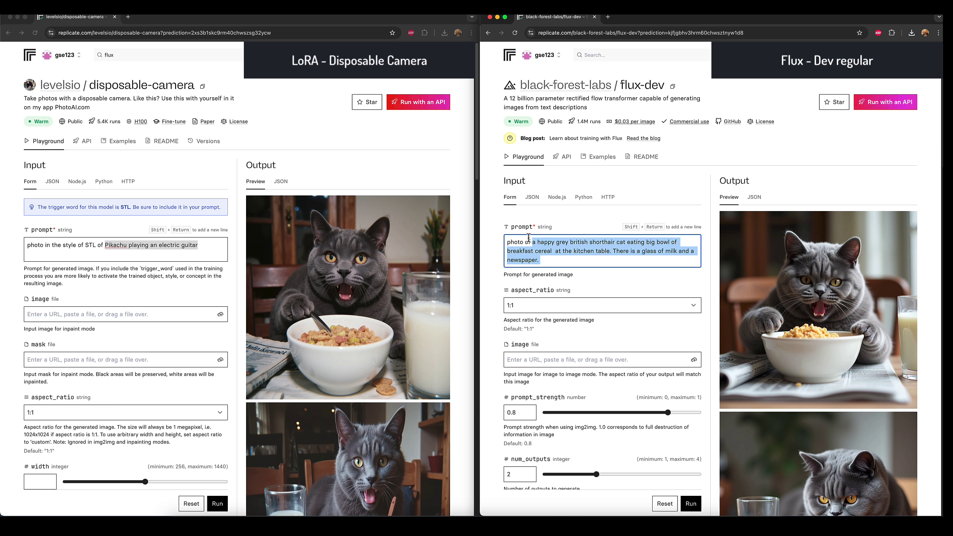
pyautogui.write('photo of Pikachu playing an electric guitar')
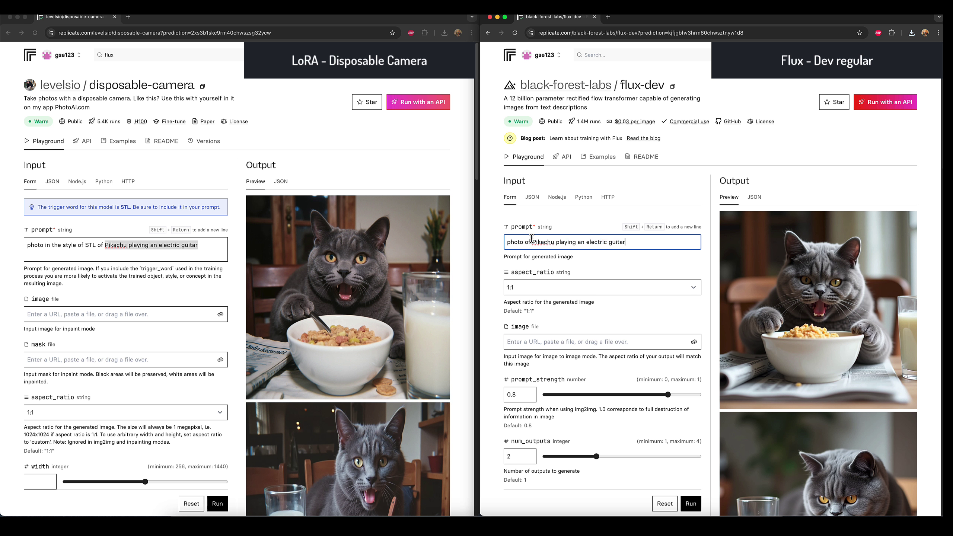
pyautogui.click(564, 243)
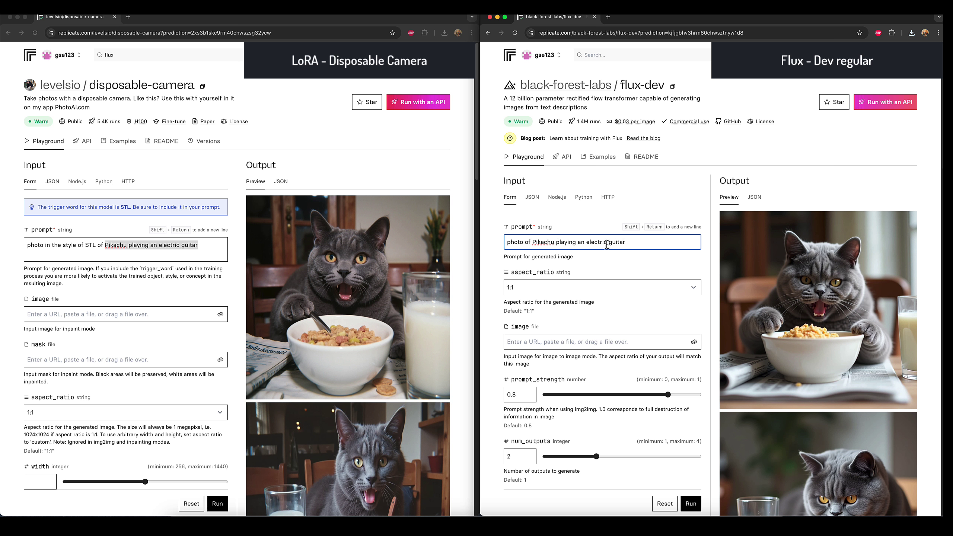
# - Clear the 2229 seed in both Flux dev and the disposable-camera LoRA for random seeds
pyautogui.scroll(-8, 629, 315)
pyautogui.scroll(-3, 629, 315)
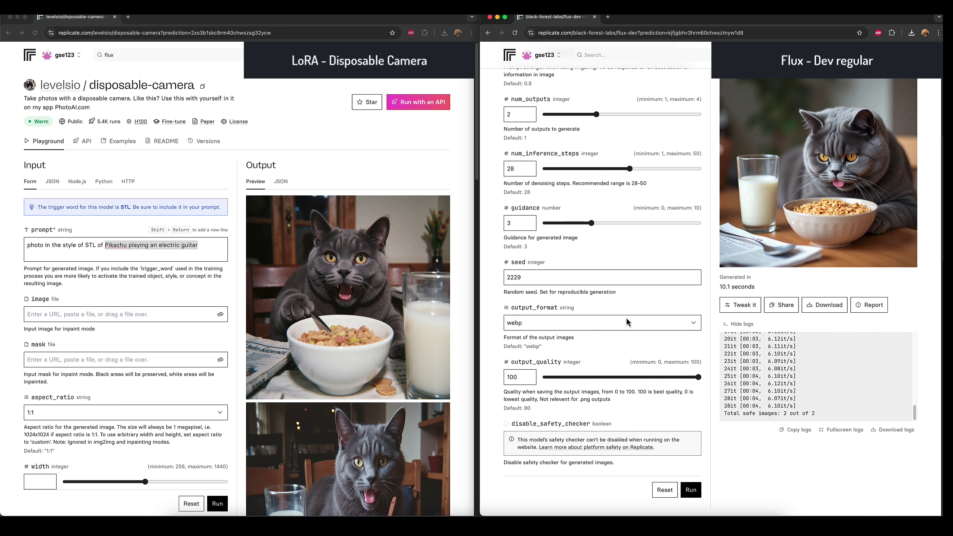
pyautogui.doubleClick(507, 184)
pyautogui.press('BackSpace')
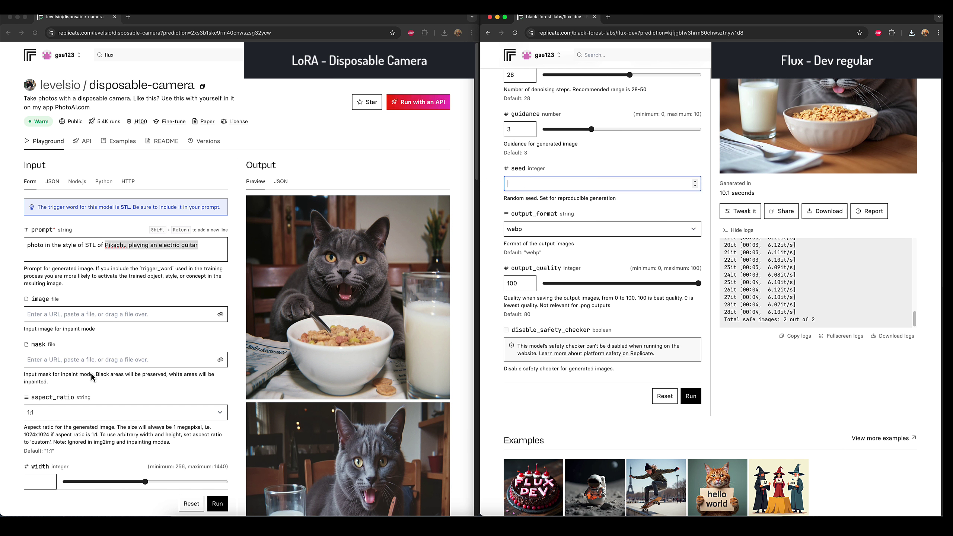
pyautogui.scroll(-10, 90, 374)
pyautogui.scroll(-5, 44, 361)
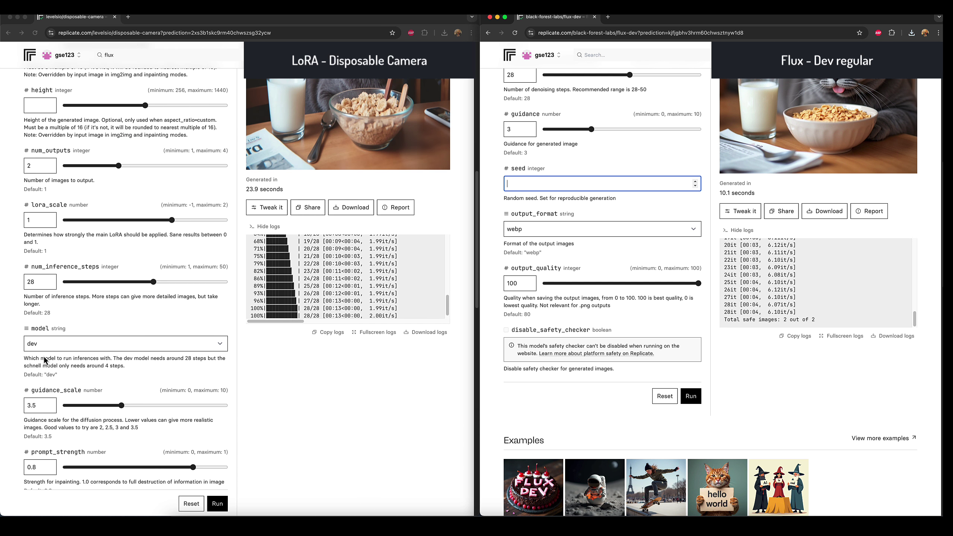
pyautogui.click(49, 366)
pyautogui.doubleClick(50, 366)
pyautogui.press('BackSpace')
pyautogui.scroll(-1, 182, 364)
pyautogui.scroll(15, 559, 391)
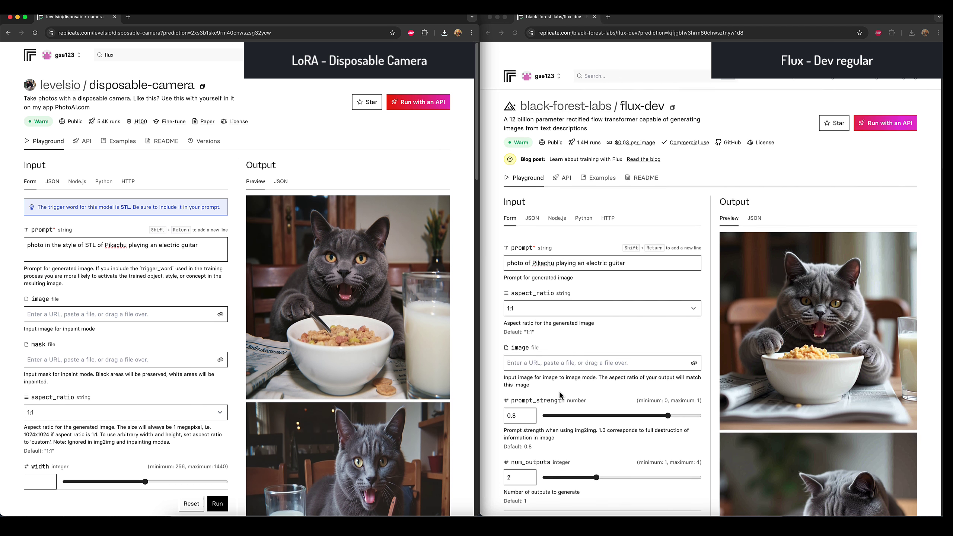
# - Generate Pikachu guitar images on both models and enlarge the LoRA's second, photo-like result
pyautogui.click(217, 503)
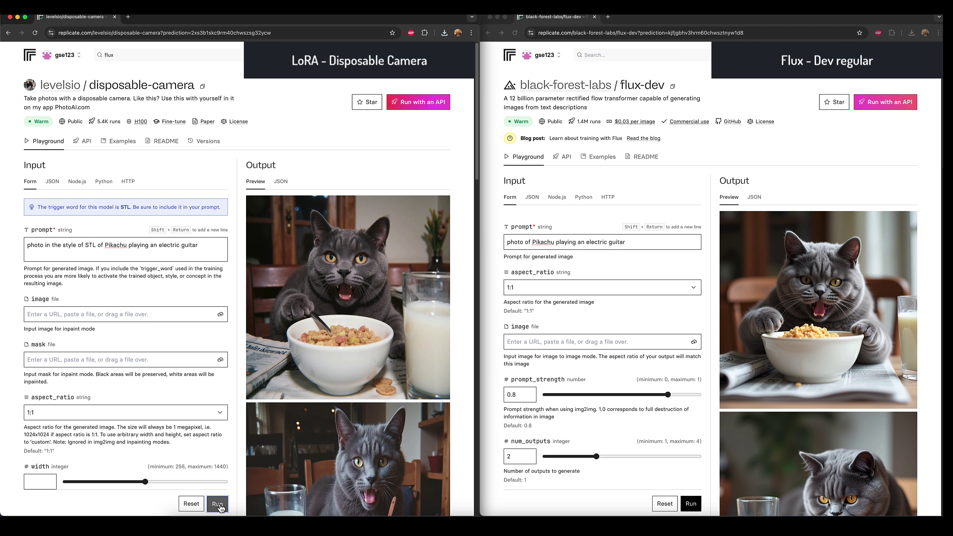
pyautogui.click(690, 504)
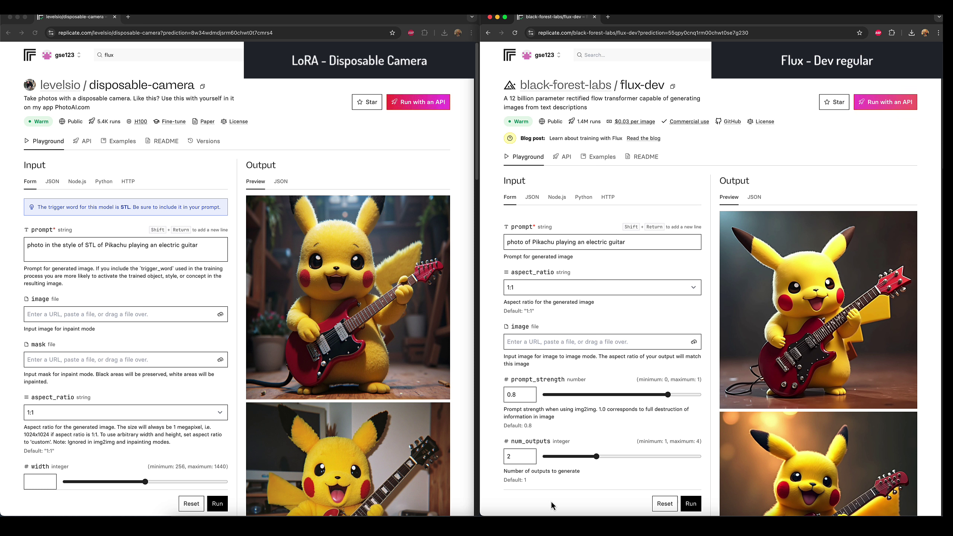
pyautogui.scroll(-5, 389, 323)
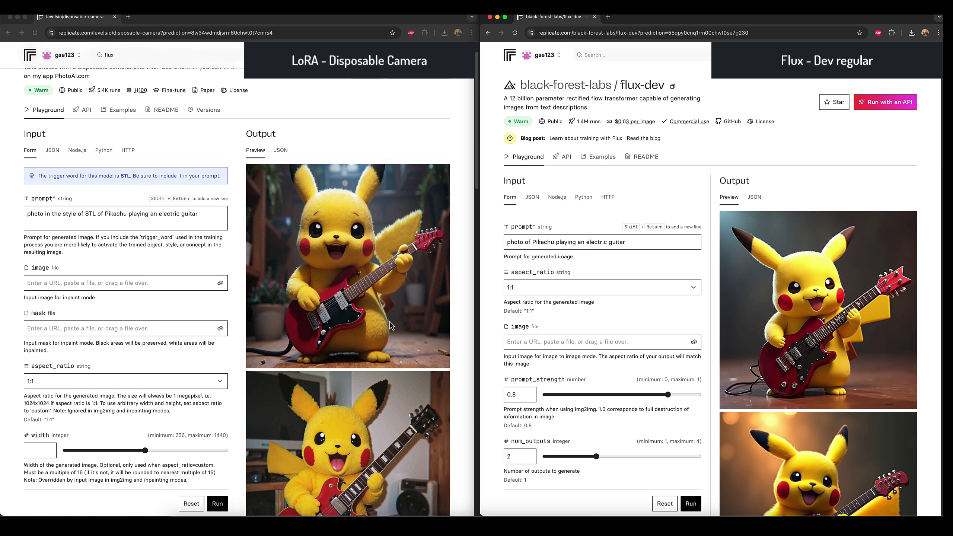
pyautogui.scroll(-1, 390, 322)
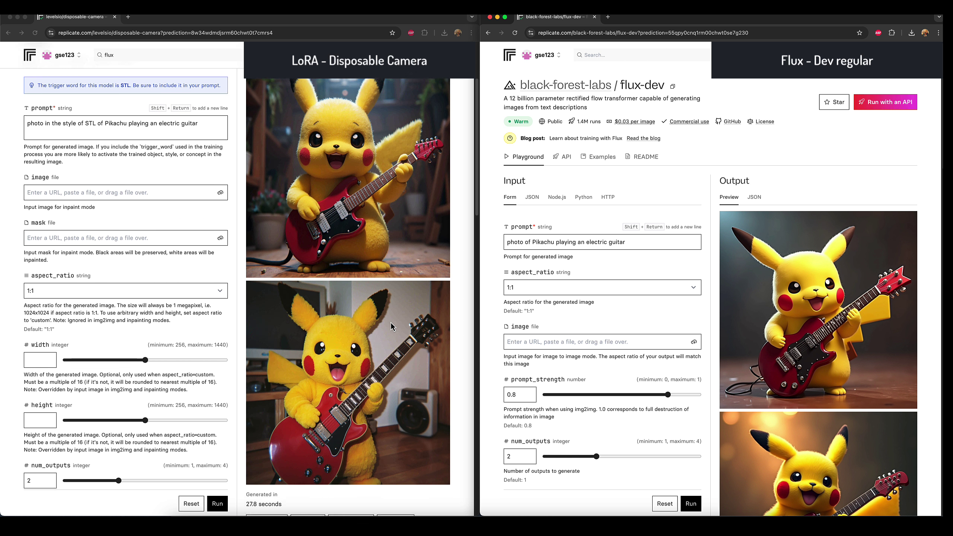
pyautogui.scroll(-6, 633, 311)
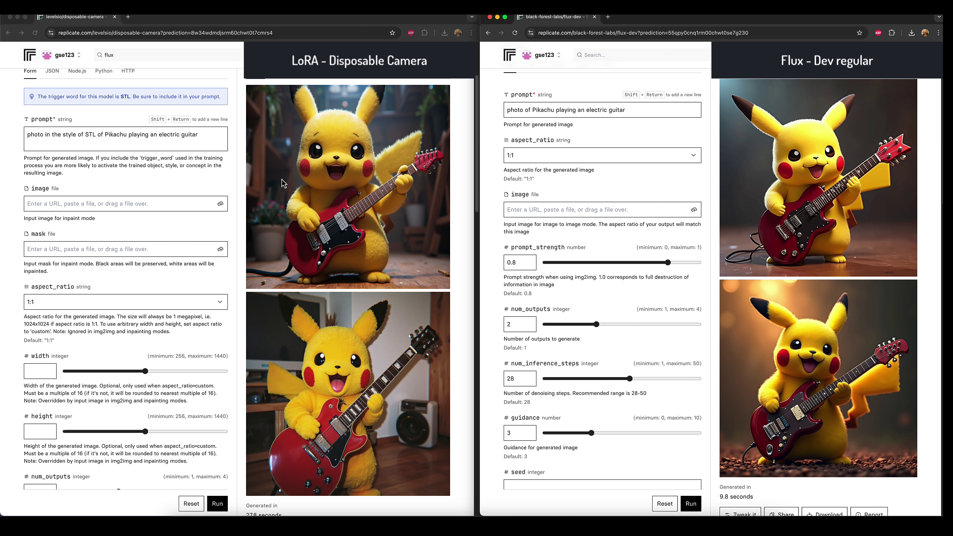
pyautogui.scroll(1, 336, 186)
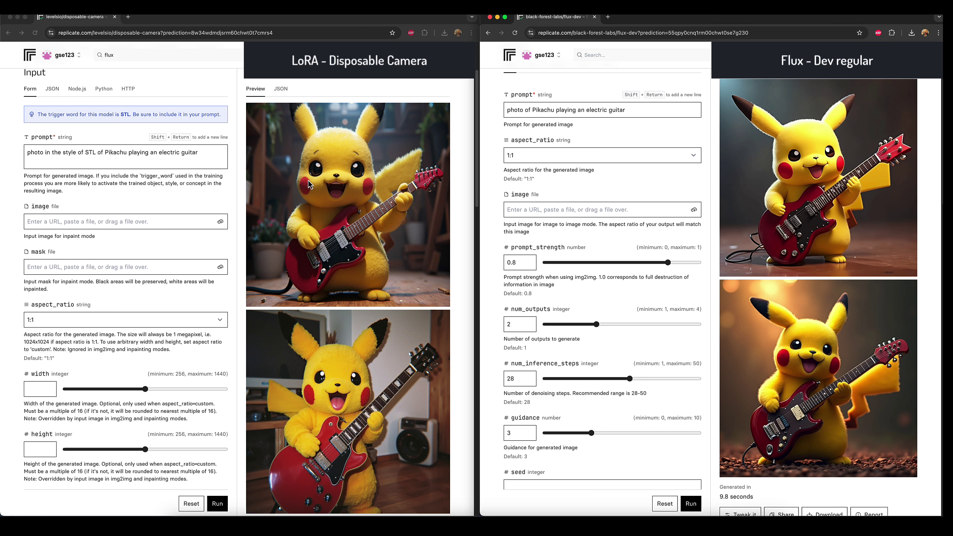
pyautogui.scroll(-2, 320, 187)
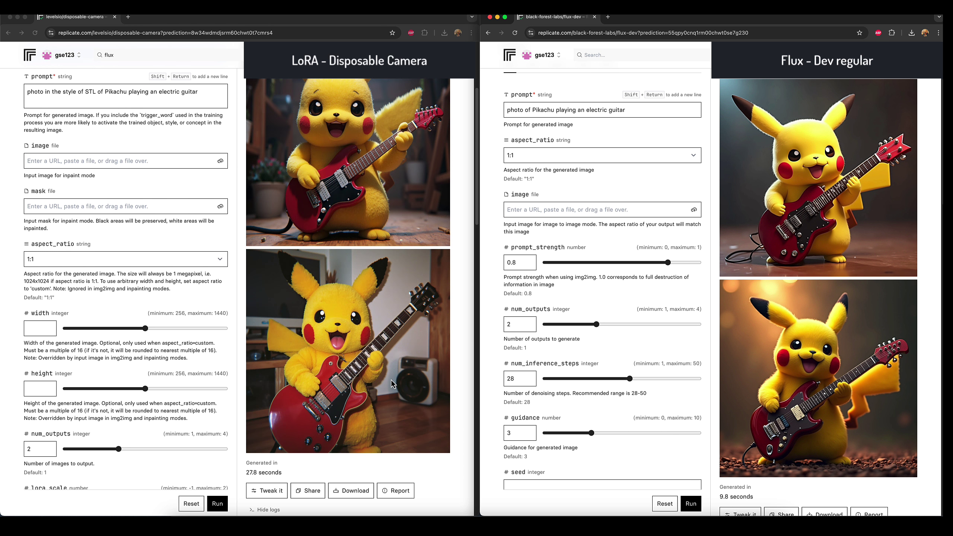
pyautogui.click(355, 375)
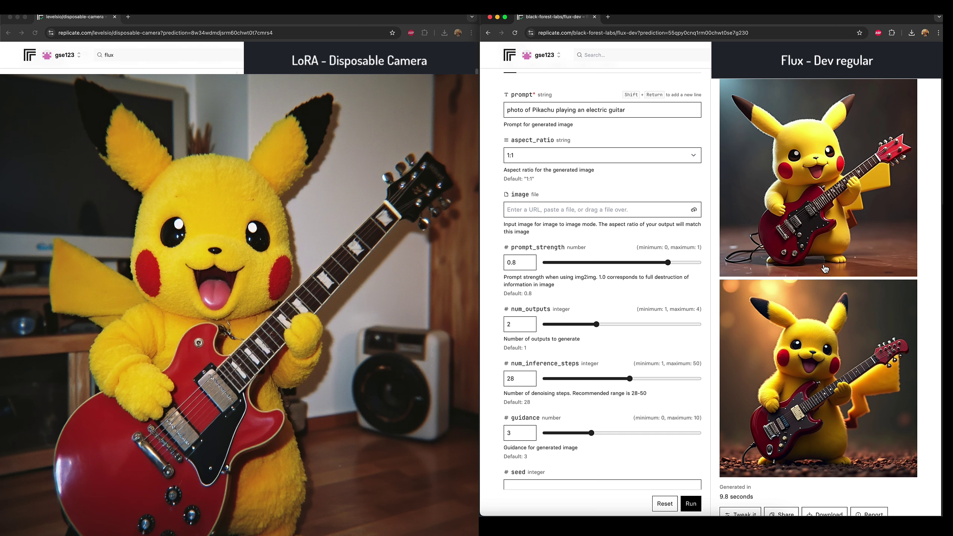
# - Scroll the flux-dev page to compare its two guitar-playing Pikachu images with the LoRA results
pyautogui.scroll(3, 816, 259)
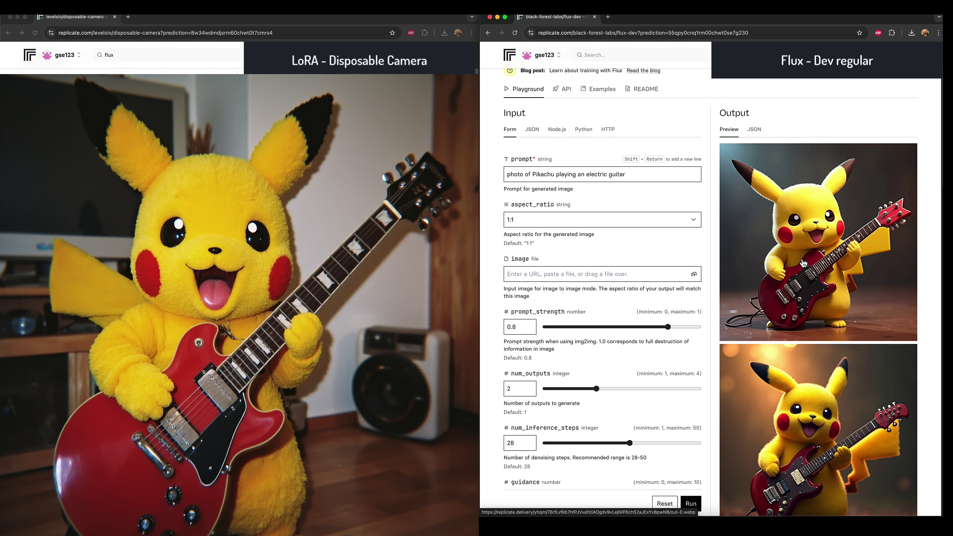
pyautogui.scroll(-2, 802, 264)
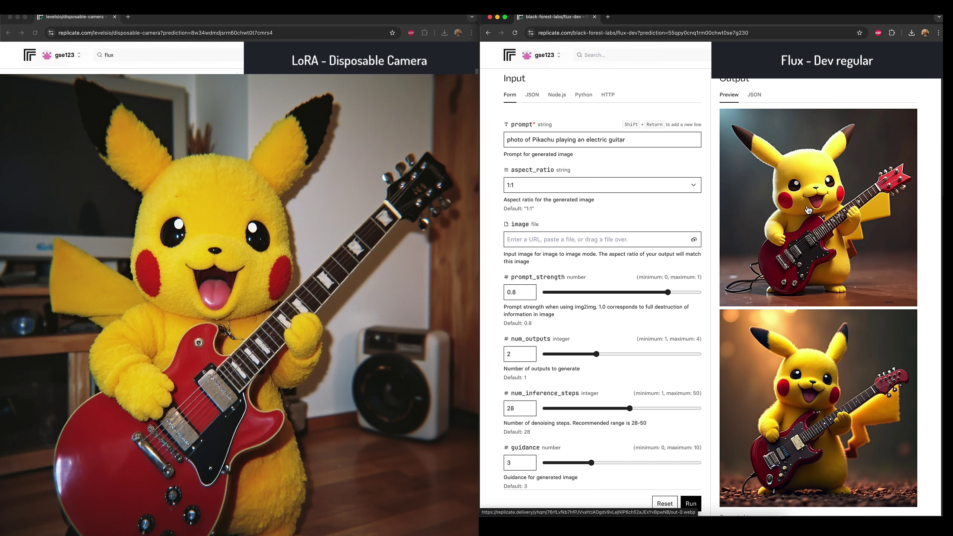
pyautogui.scroll(-2, 811, 225)
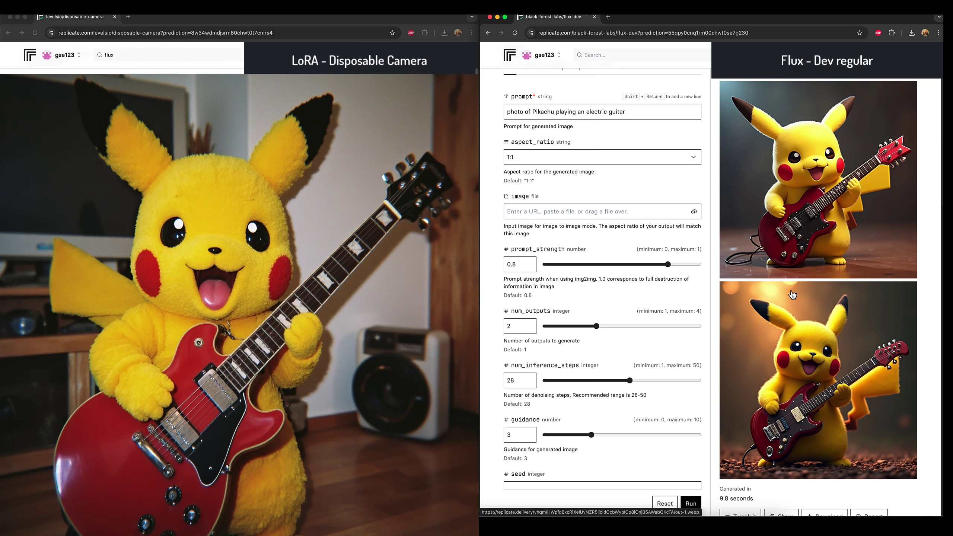
pyautogui.scroll(-2, 793, 296)
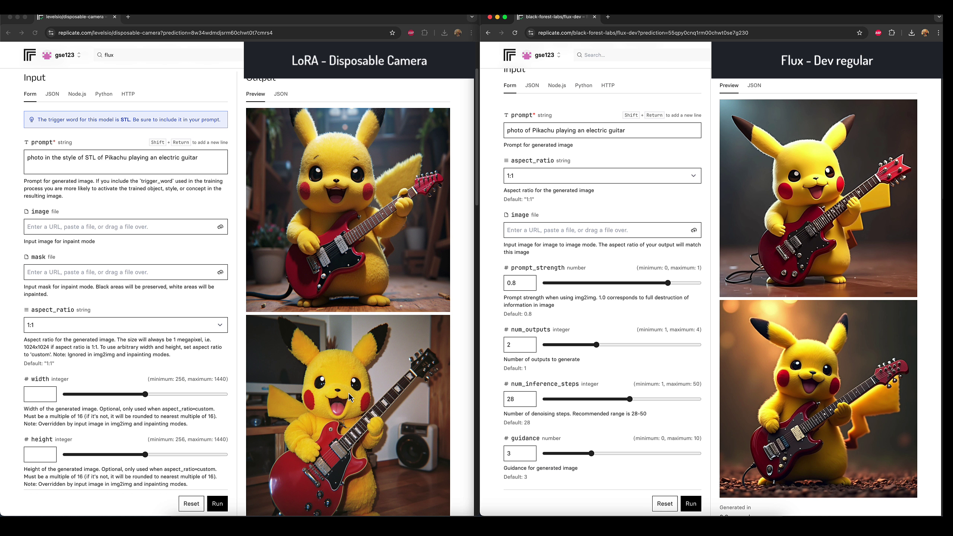
pyautogui.scroll(-2, 349, 397)
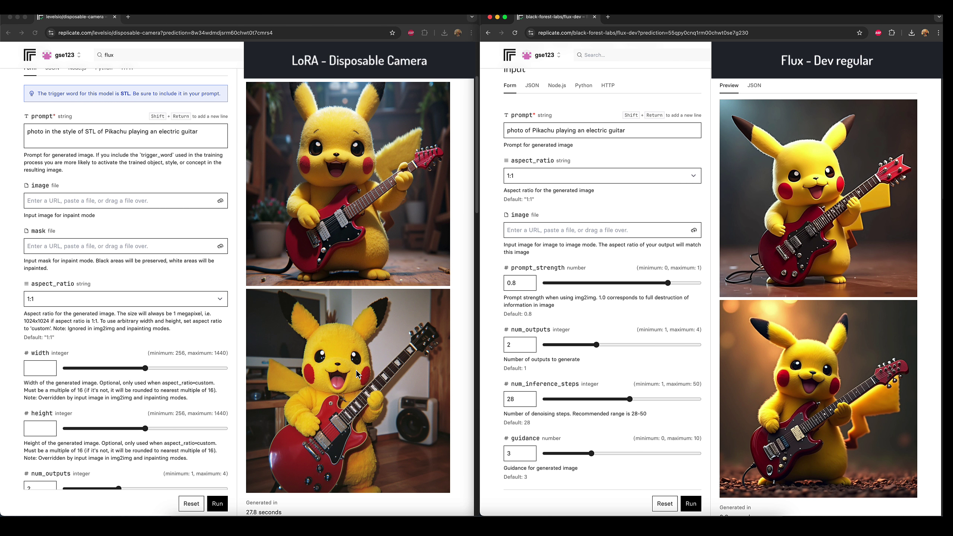
pyautogui.click(349, 212)
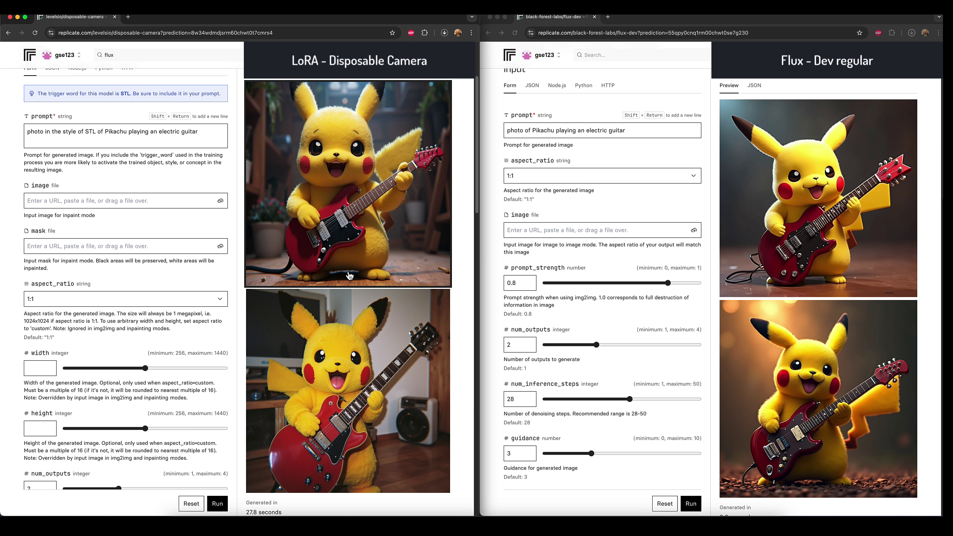
pyautogui.click(349, 383)
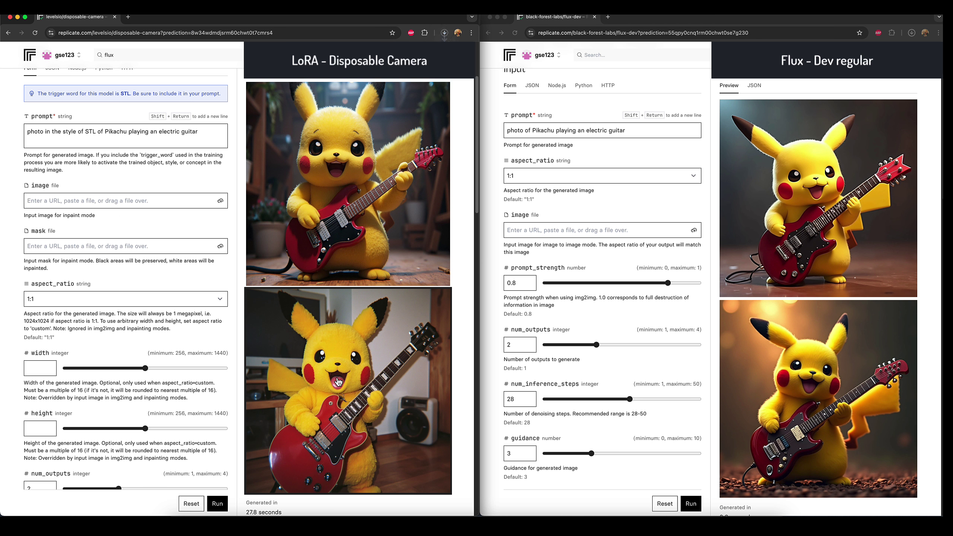
pyautogui.click(820, 216)
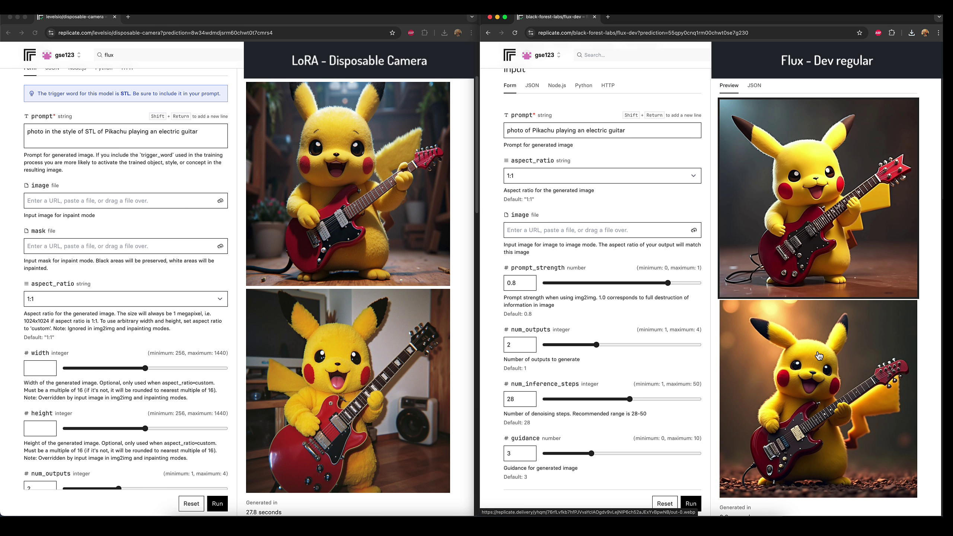
pyautogui.click(819, 355)
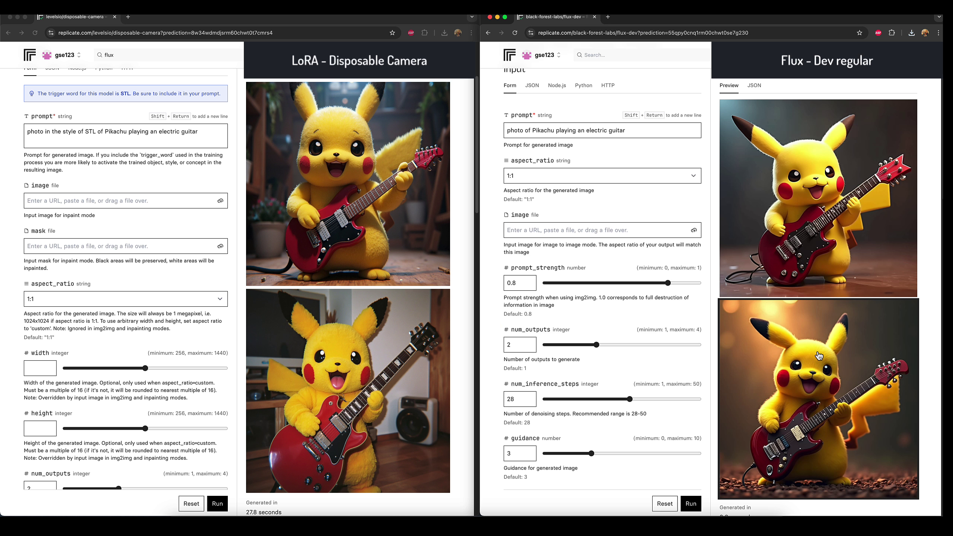